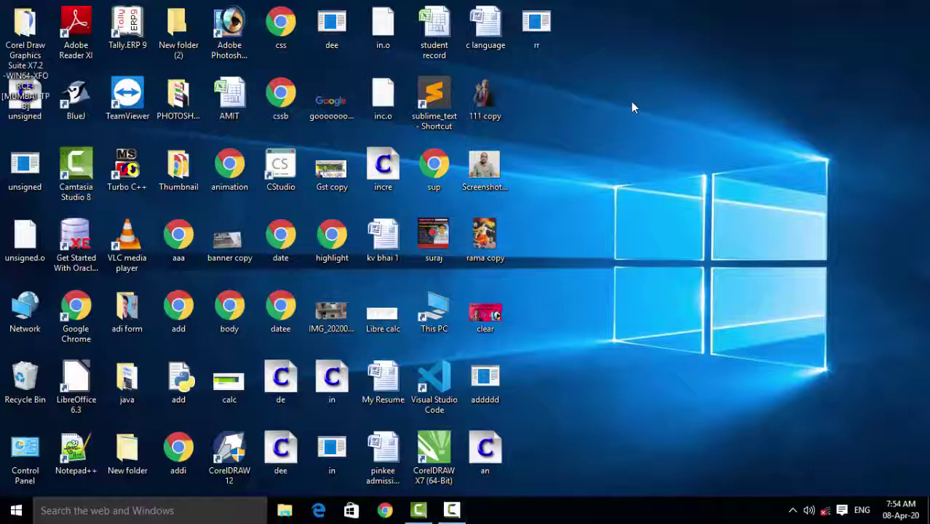
- Refresh the desktop several times from its context menu
right_click(630, 102)
left_click(653, 141)
right_click(621, 96)
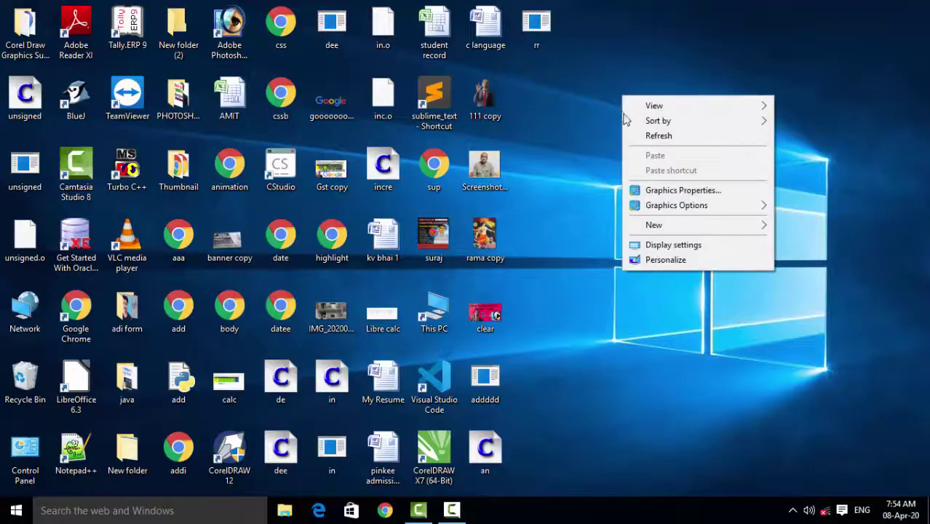
left_click(632, 134)
right_click(632, 132)
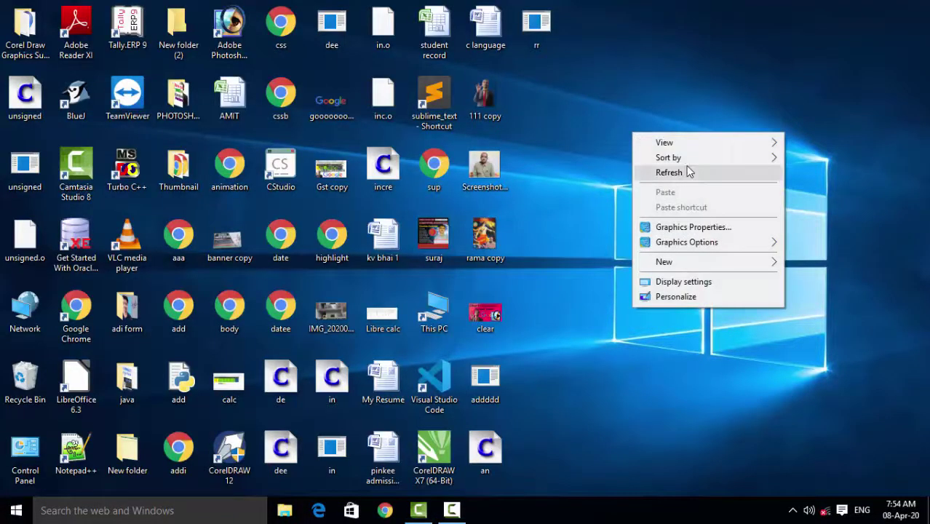
right_click(624, 108)
left_click(648, 149)
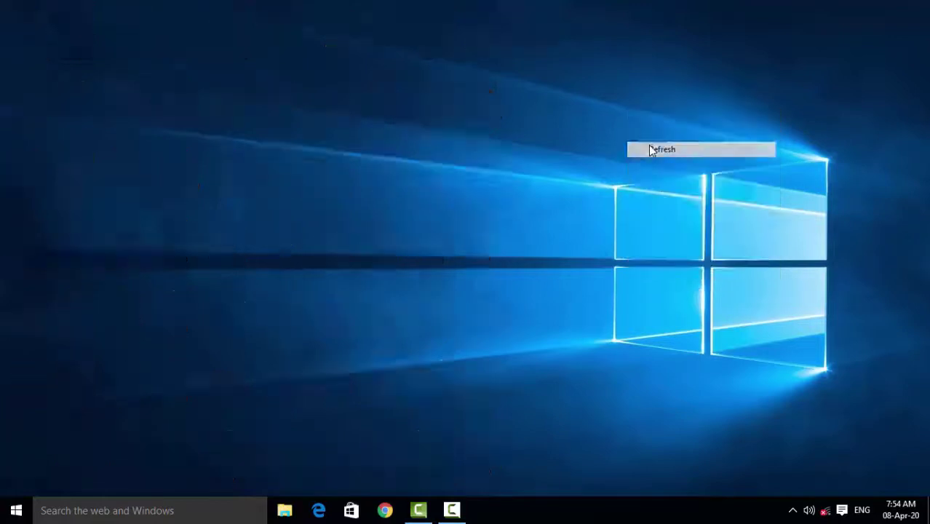
right_click(651, 148)
left_click(662, 185)
right_click(668, 187)
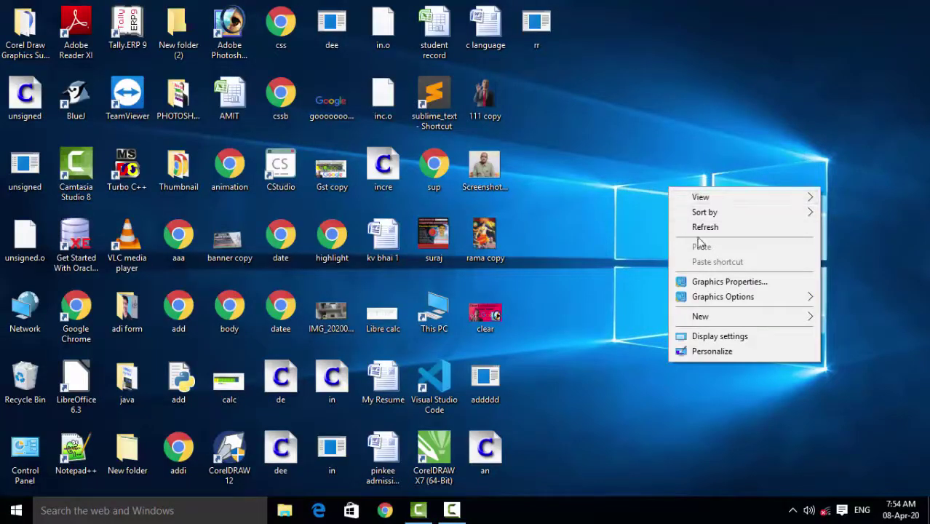
left_click(696, 230)
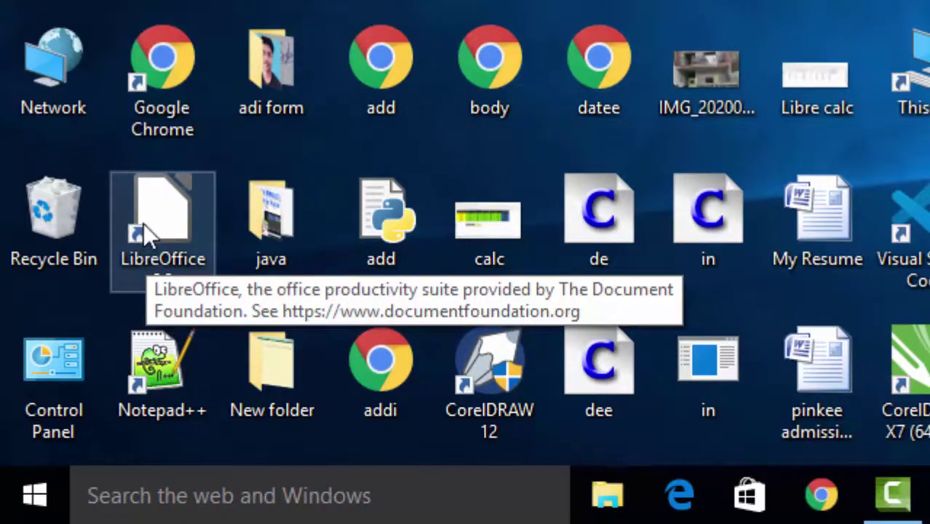
- Launch LibreOffice 6.3 and start a new Base database from the Start Center
left_click(143, 223)
double_click(144, 224)
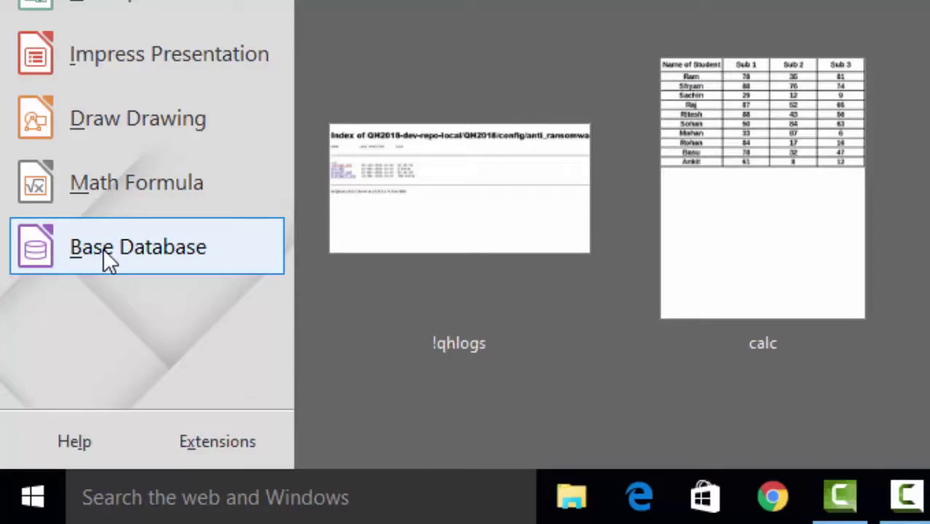
left_click(103, 247)
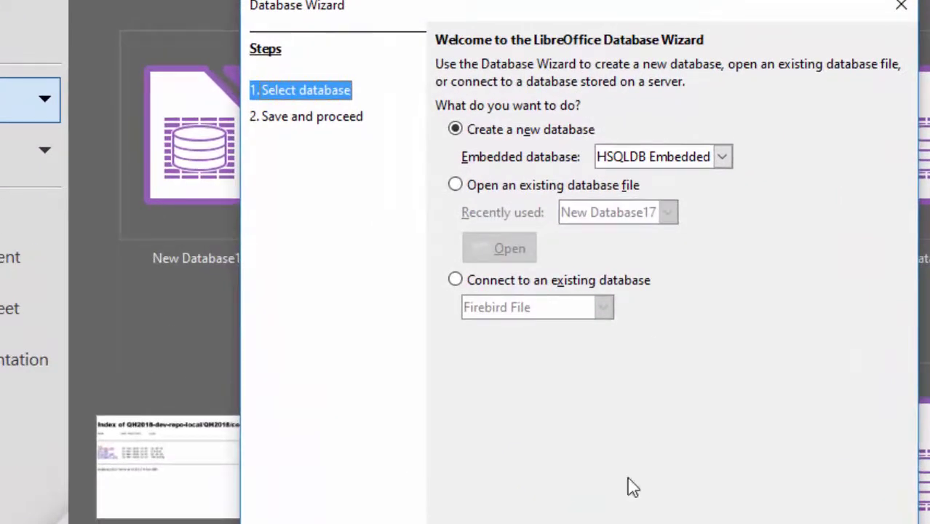
- Keep HSQLDB Embedded, choose not to register the database, and finish the wizard
left_click(723, 157)
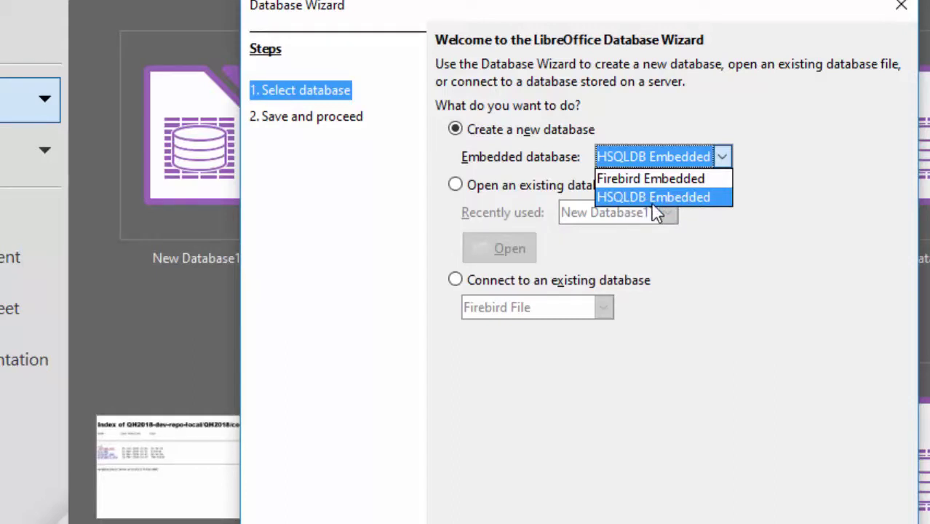
left_click(683, 204)
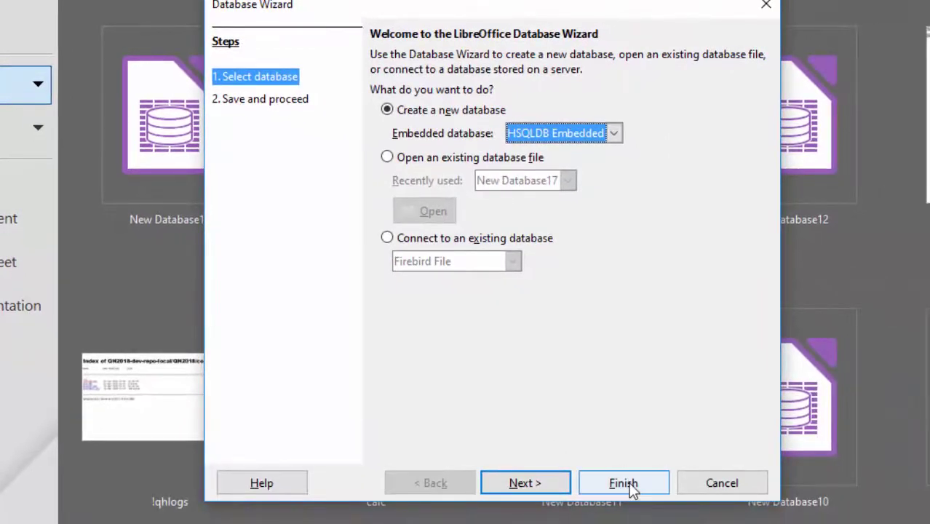
left_click(531, 483)
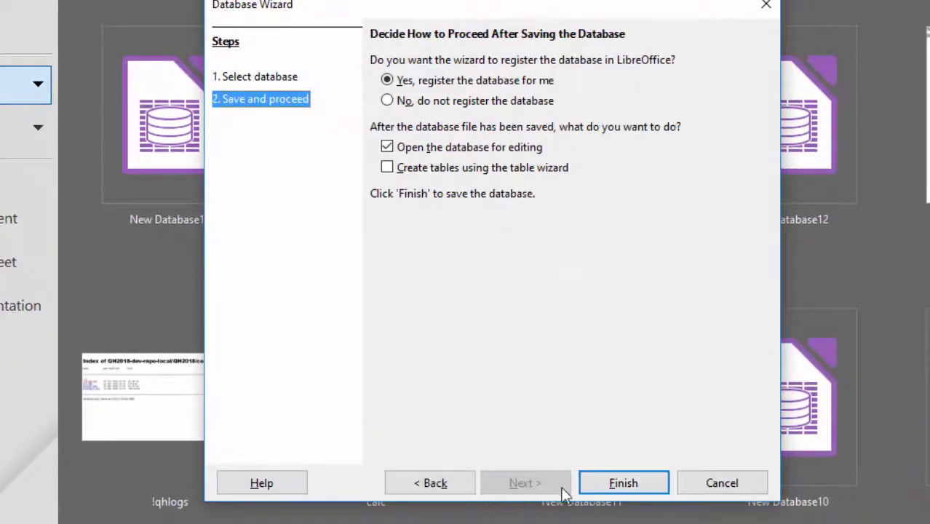
left_click(627, 484)
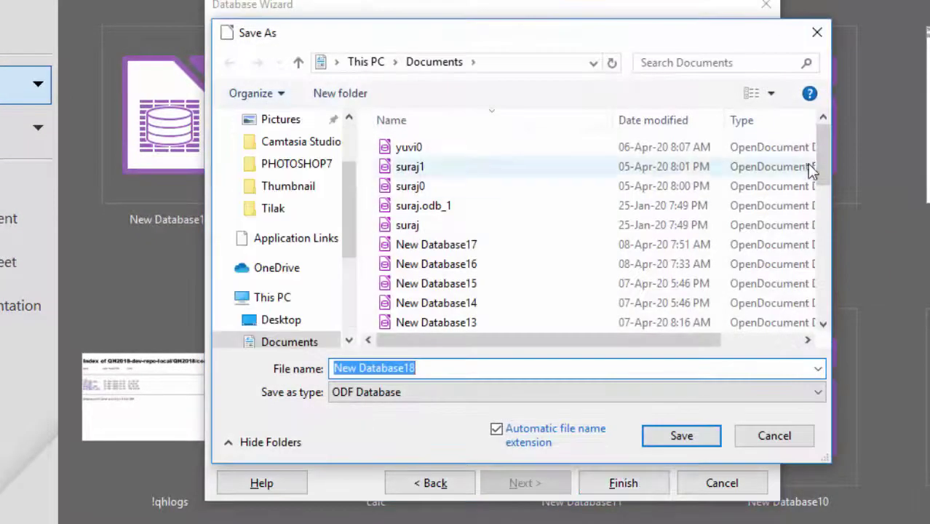
left_click(814, 34)
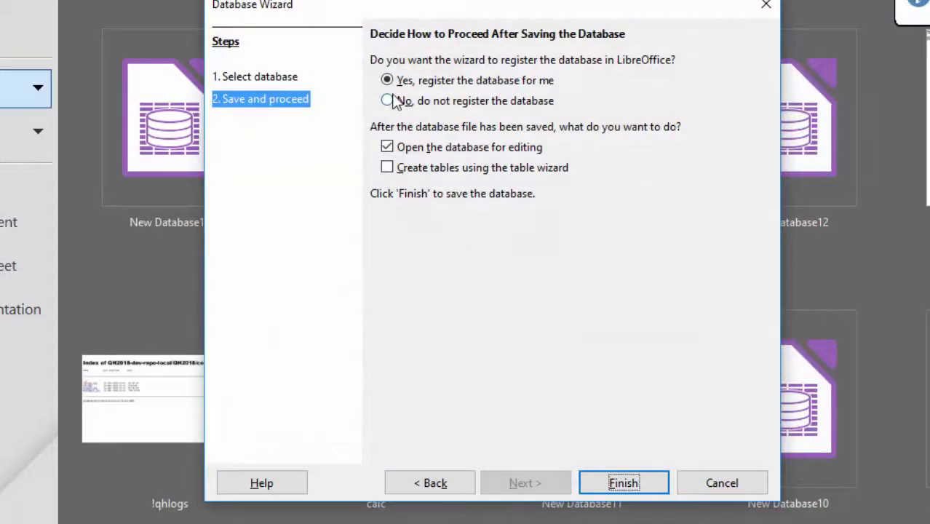
left_click(394, 99)
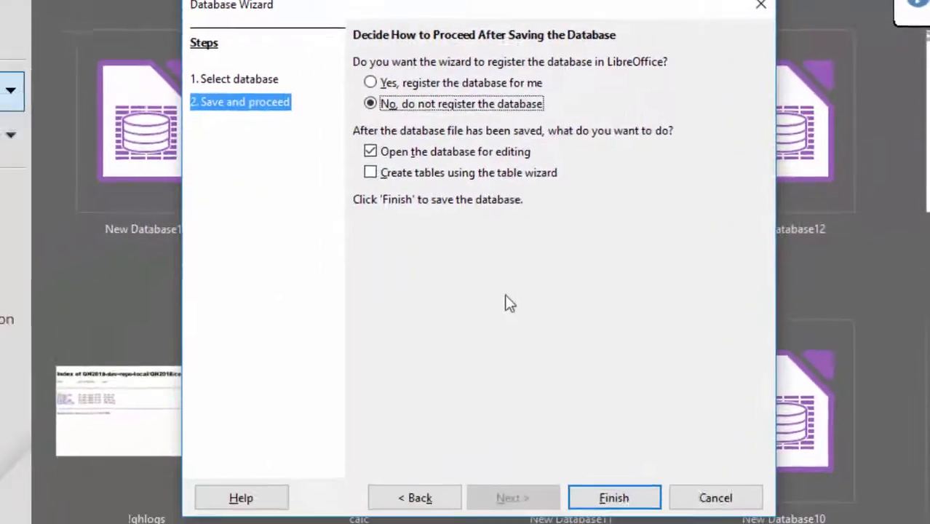
left_click(614, 497)
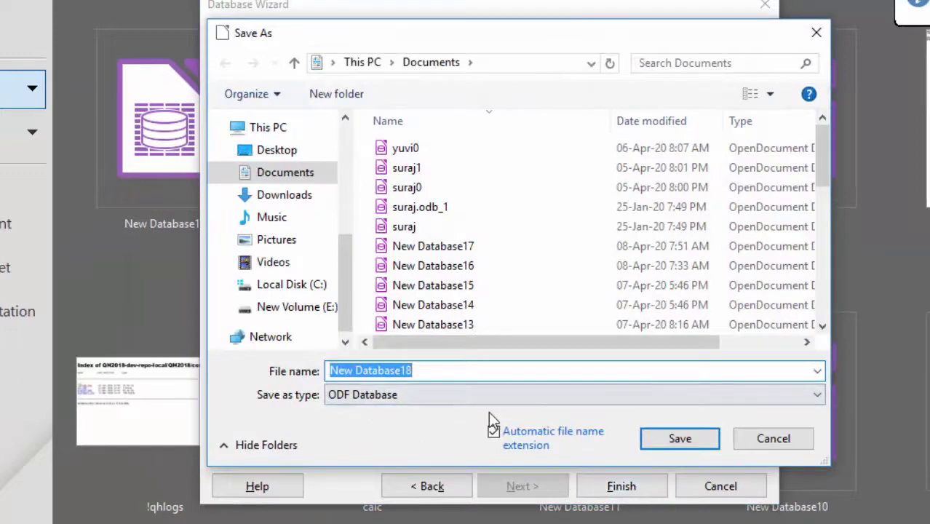
- Save the database as Helloo.odb and start a new table in Design View
key("BackSpace")
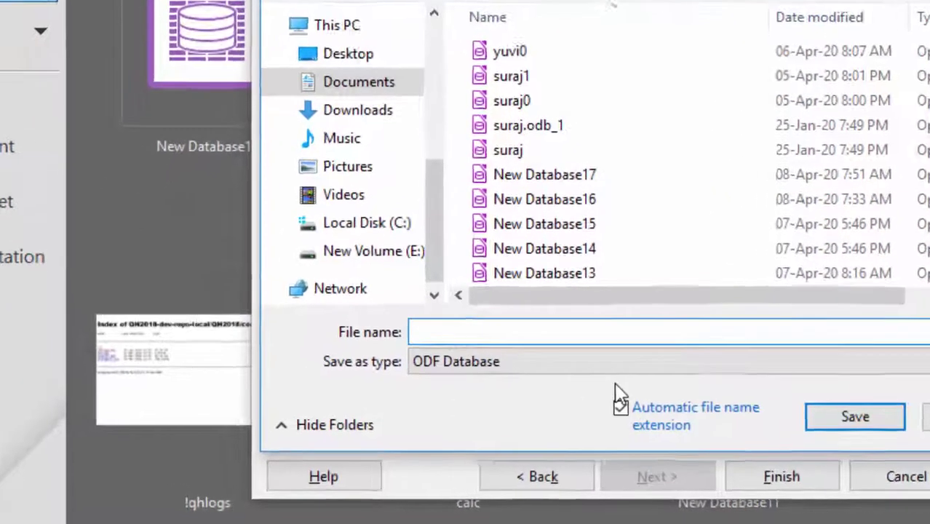
type("He")
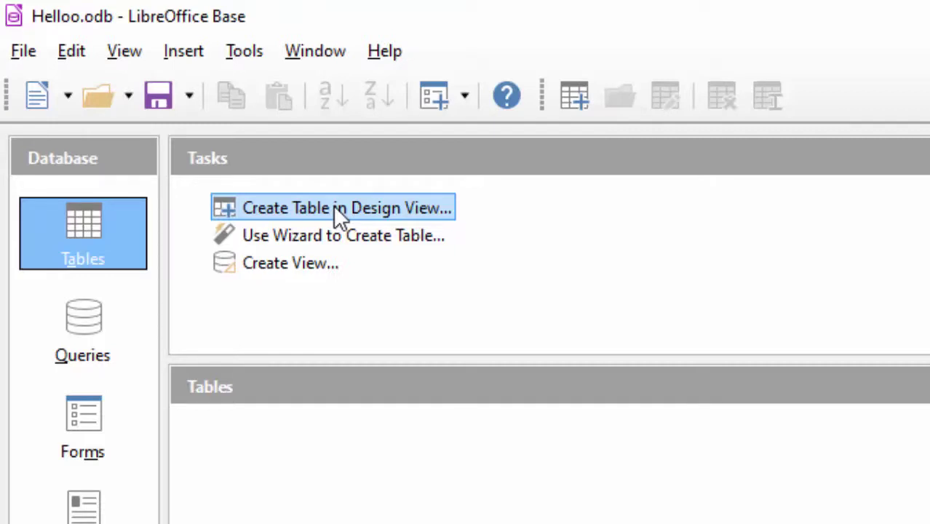
left_click(333, 207)
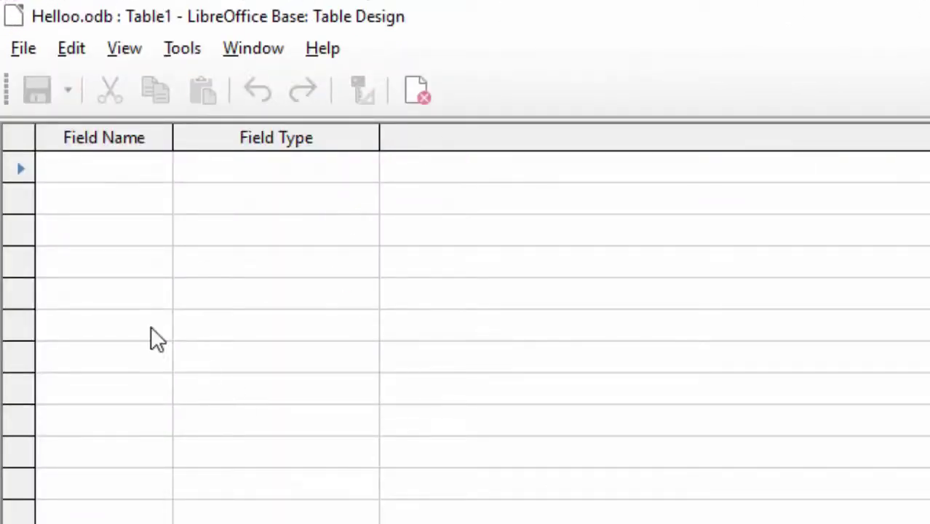
- Name the first field 'Registration number', widen the column, and set its type to Number [ NUMERIC ]
left_click(71, 166)
type("R")
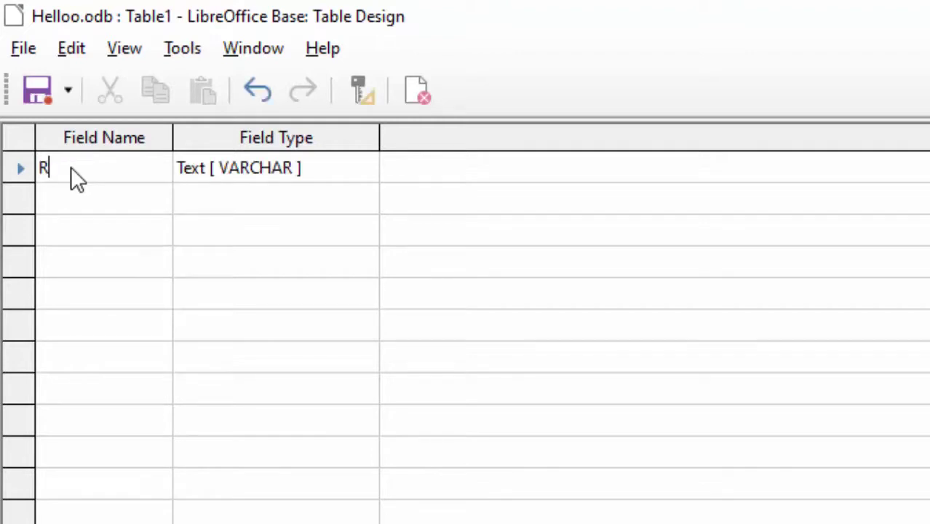
key("BackSpace")
type("Regist")
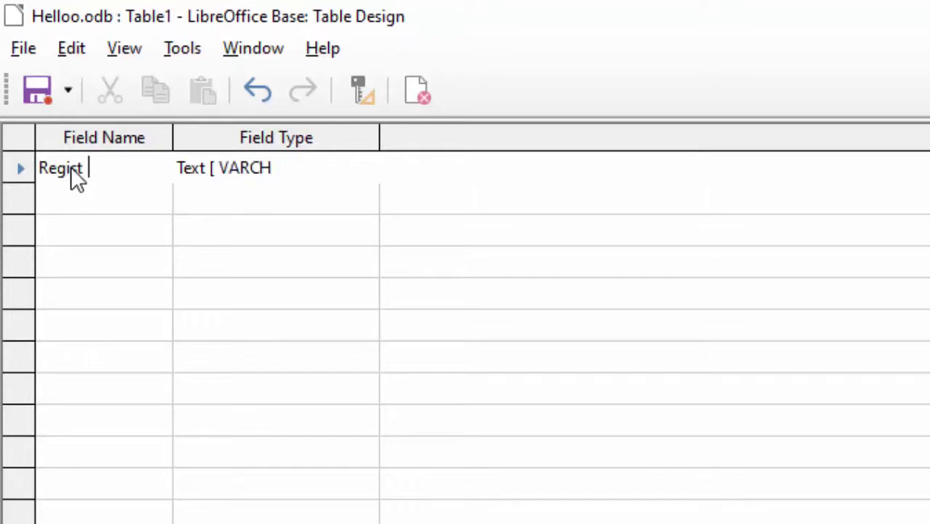
type("ration number")
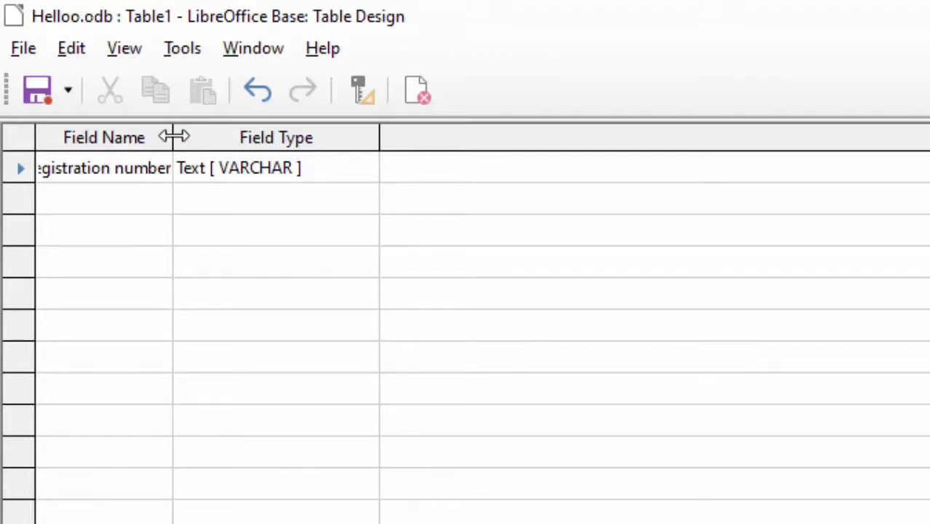
left_click_drag(273, 215, 308, 221)
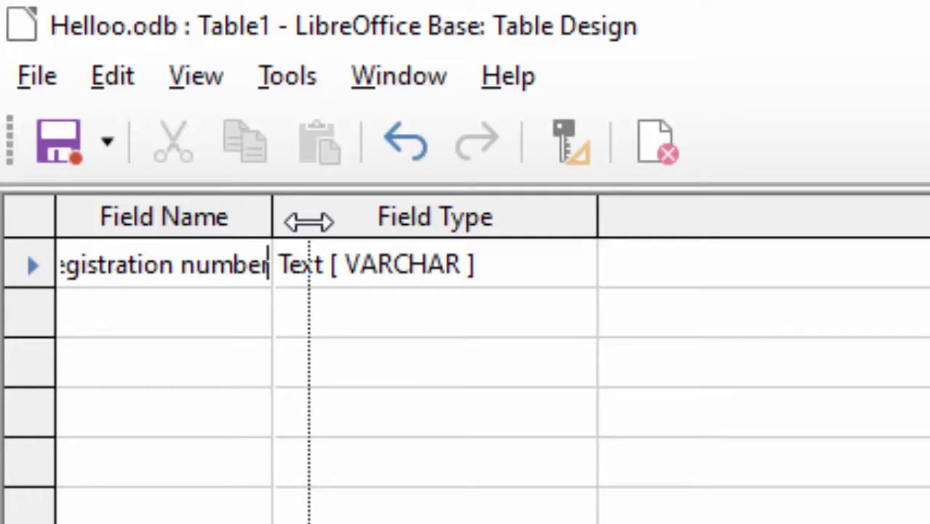
left_click_drag(309, 221, 326, 230)
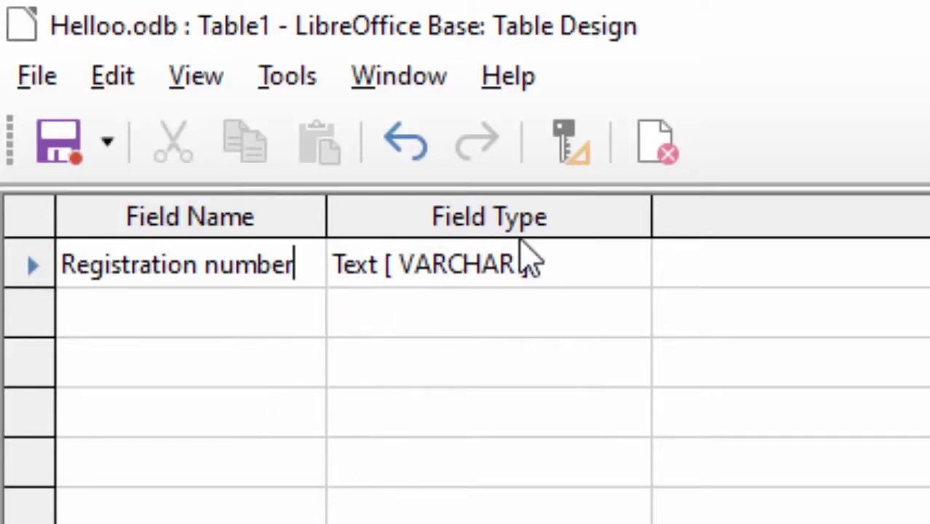
left_click(593, 271)
left_click(626, 275)
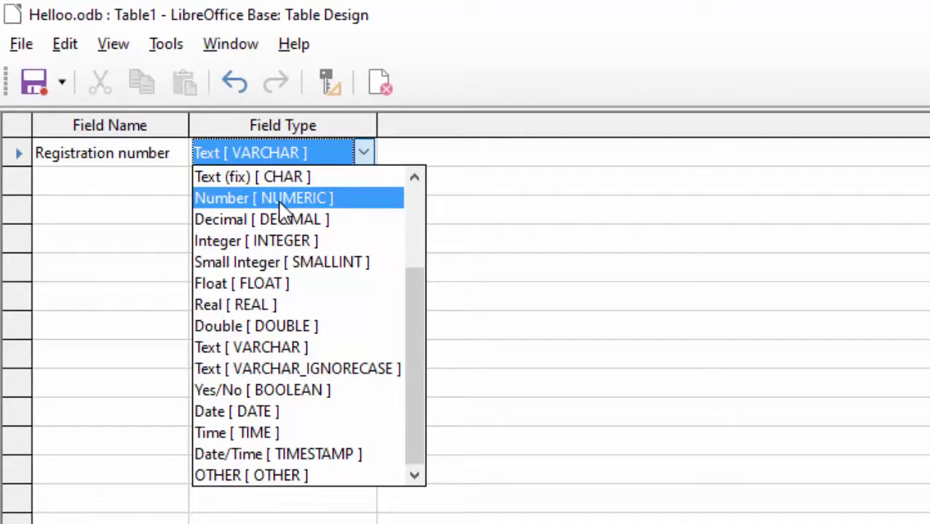
left_click(280, 204)
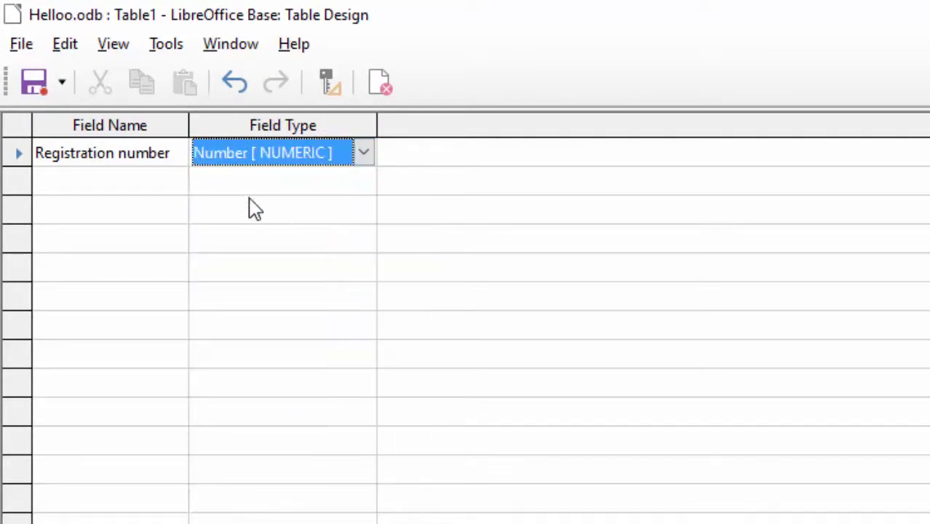
left_click(103, 182)
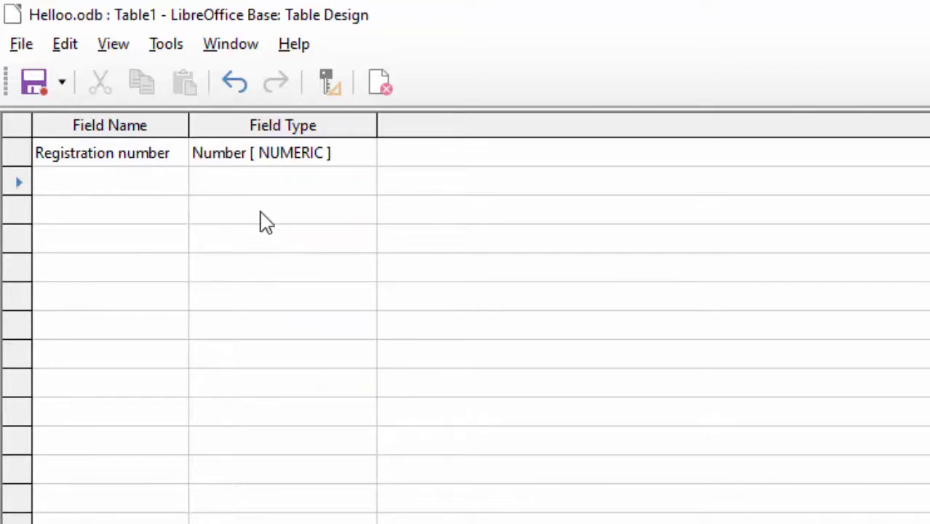
- Add a second field named First_Name, correcting its spelling
type("Fist")
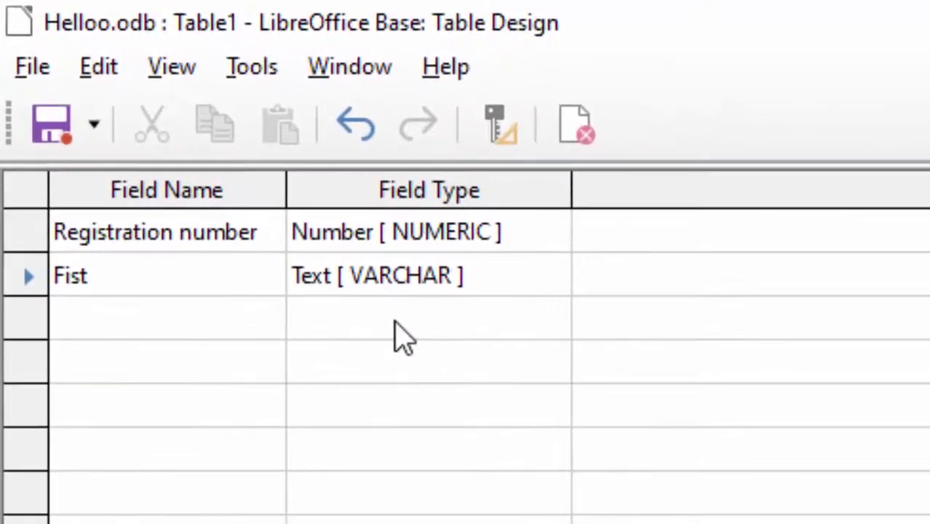
type("_Name")
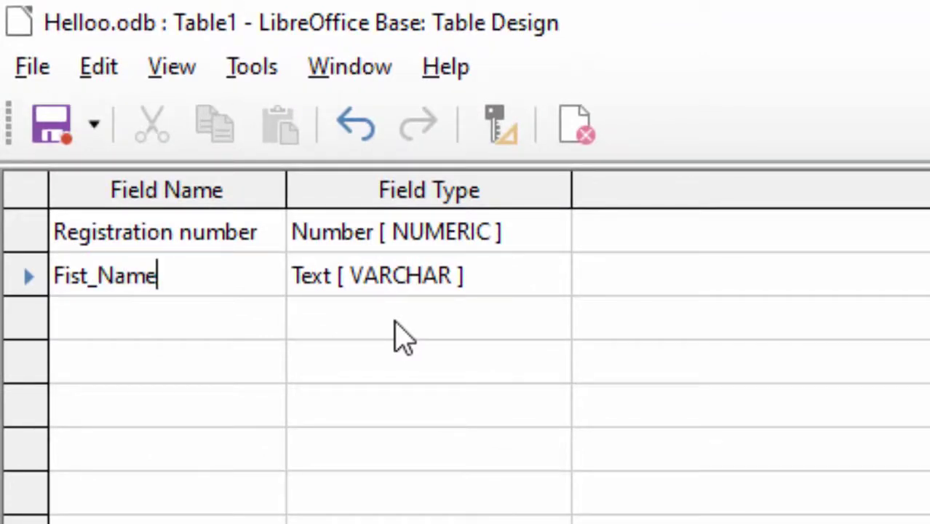
key("Tab")
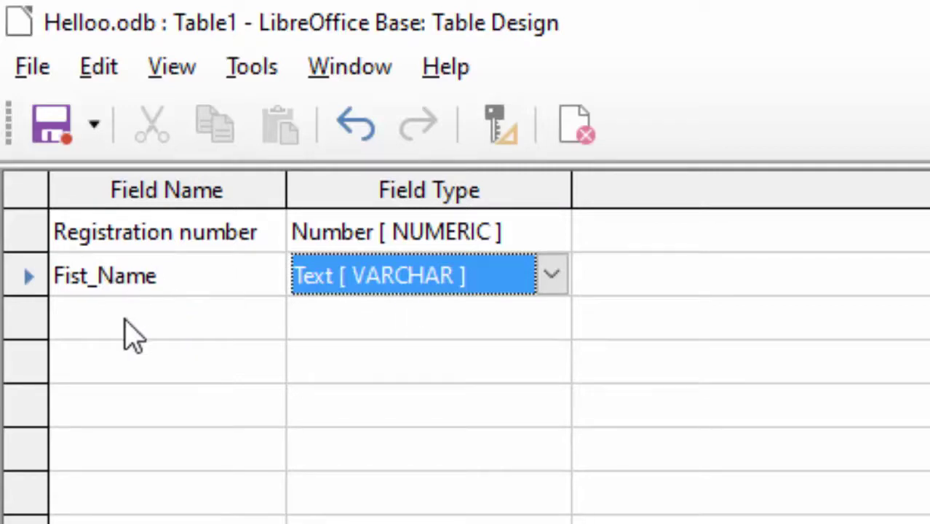
left_click(65, 278)
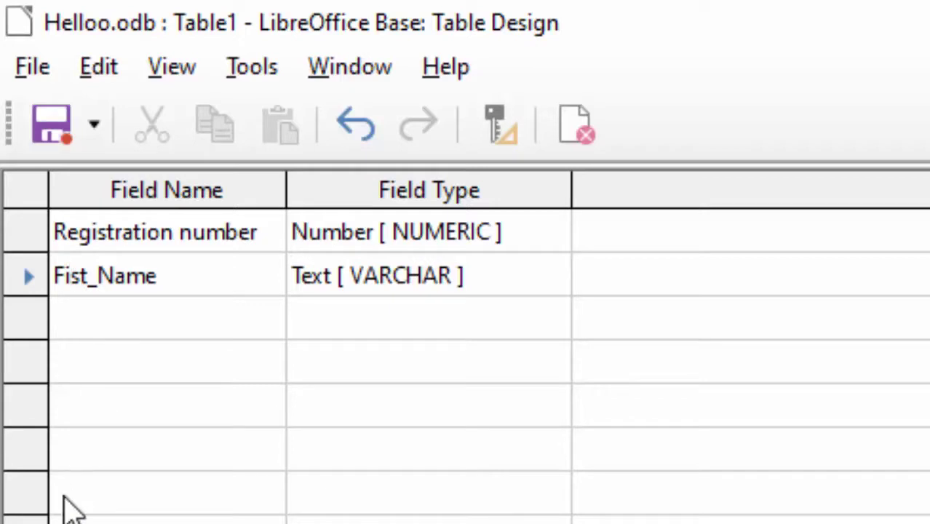
type("r")
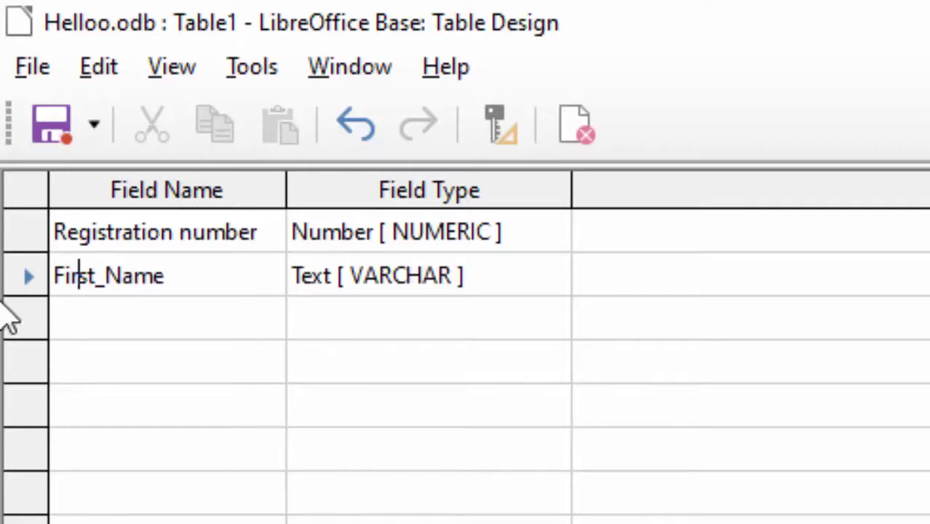
- Add text fields Last_Name, Address Line 1, Address Line 2 and City
left_click(165, 318)
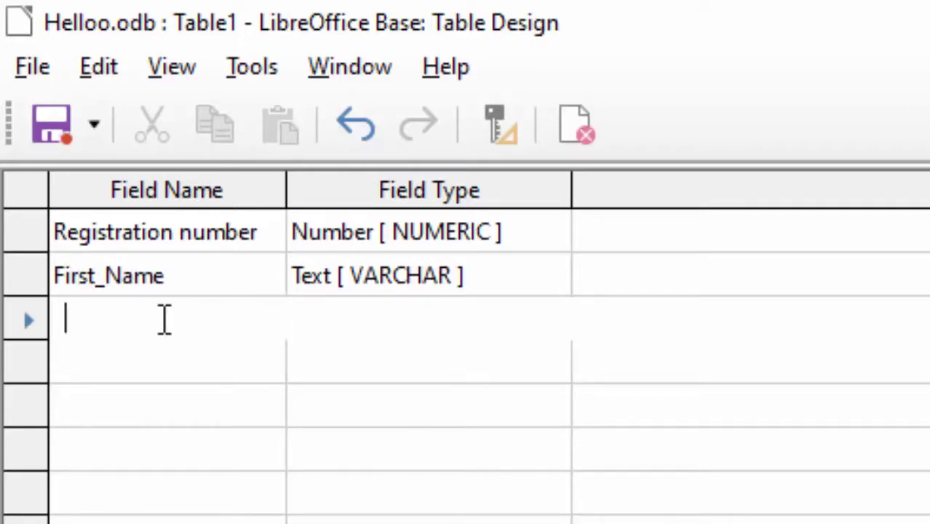
type("Last")
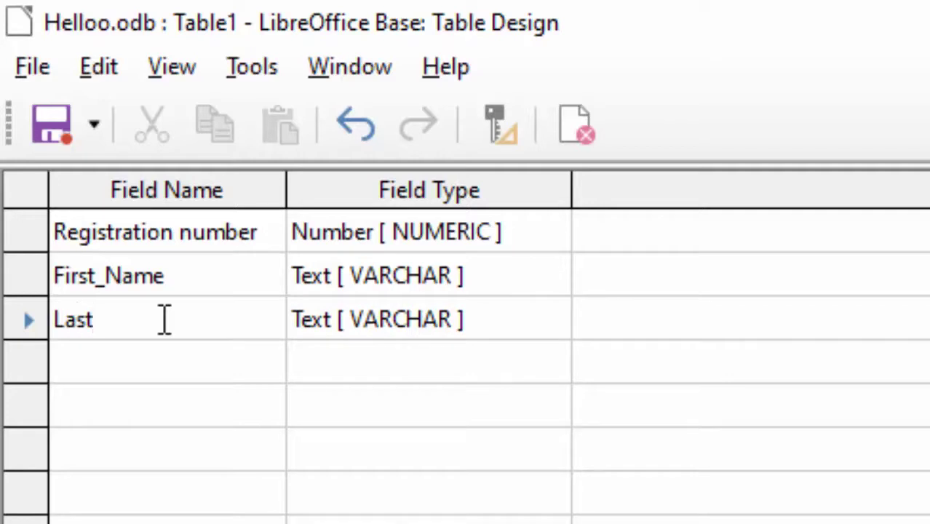
type("_Name")
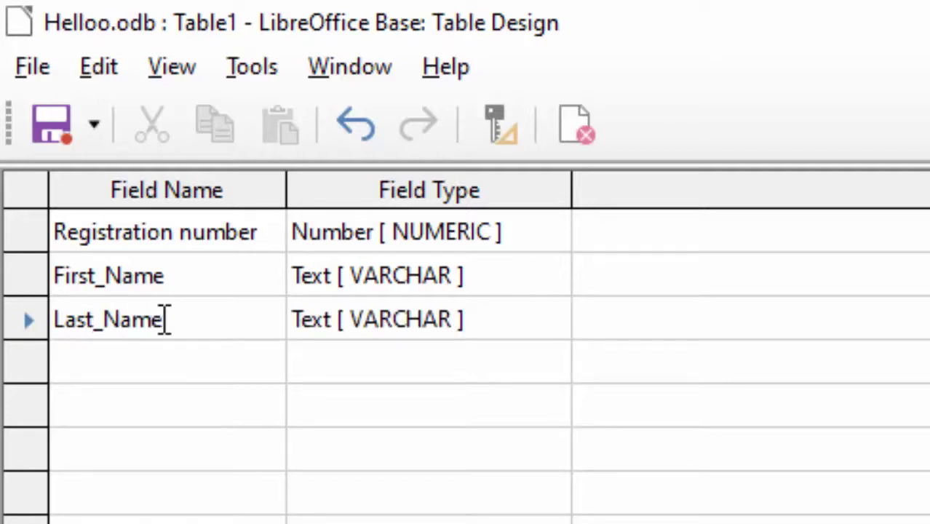
left_click(113, 358)
type("Address")
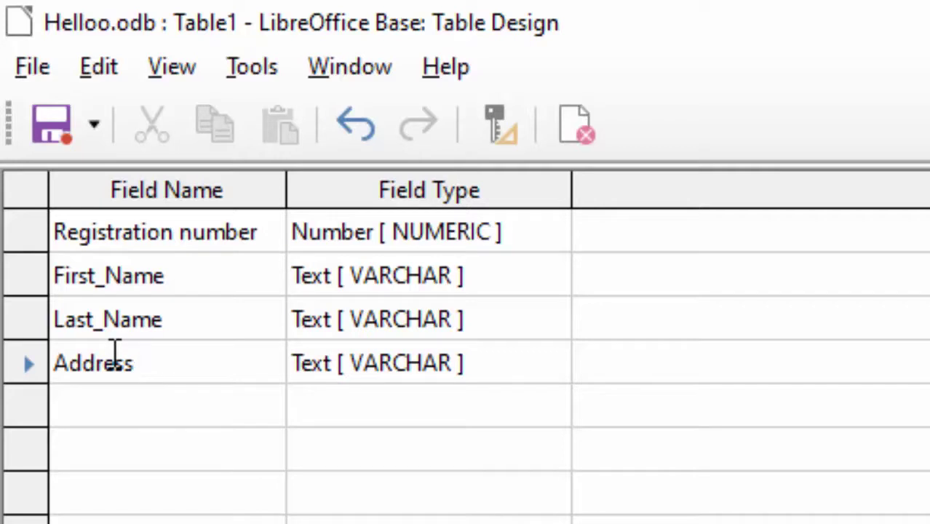
type(" Line ")
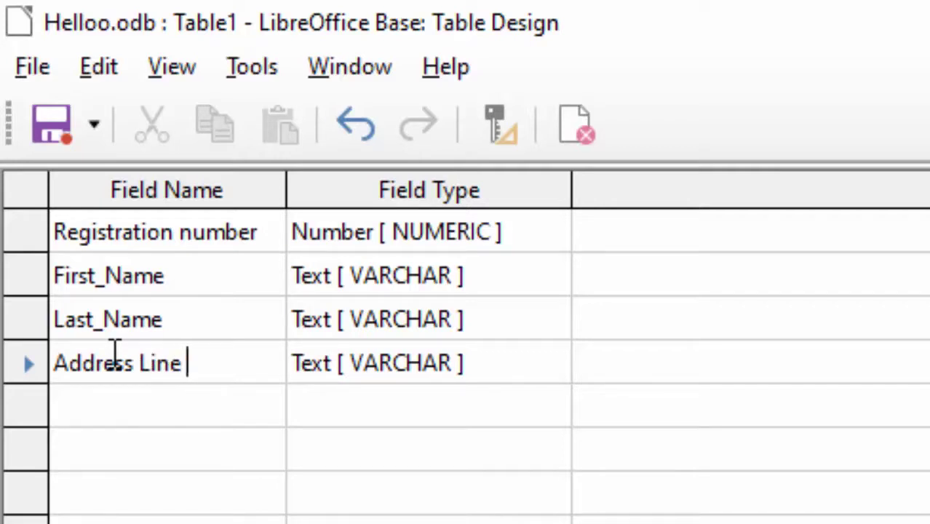
type("1")
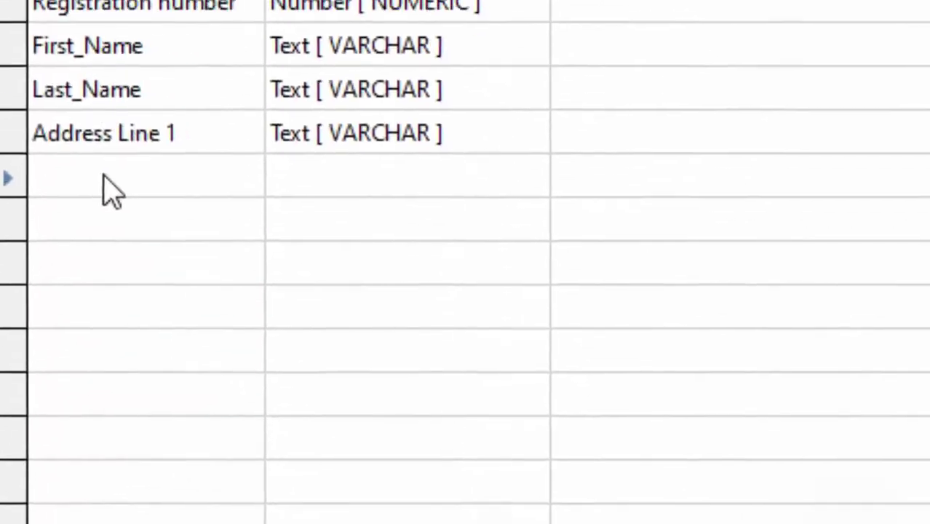
type("Address")
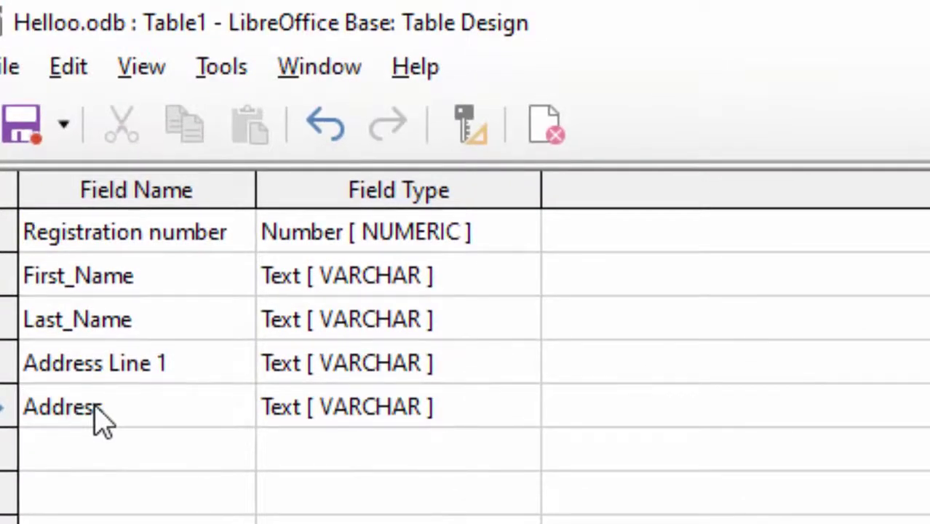
type(" Line 2")
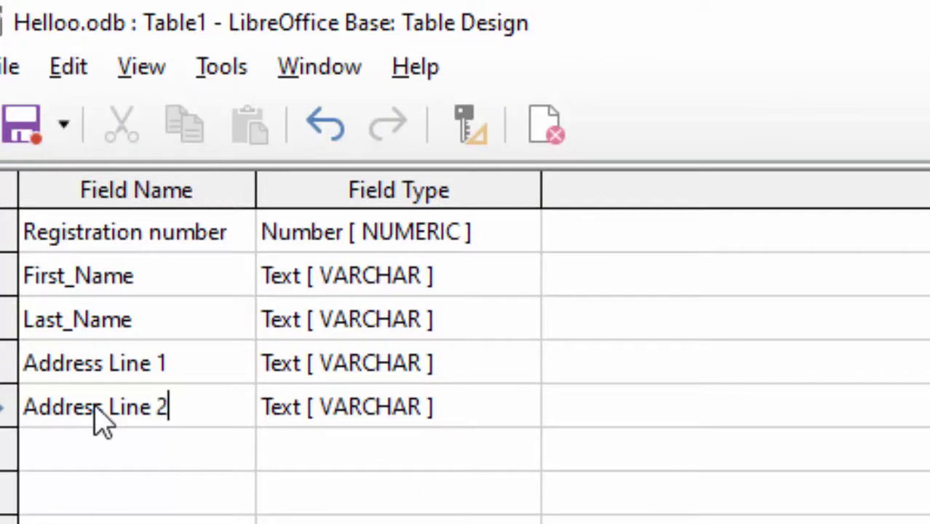
left_click(114, 451)
type("C")
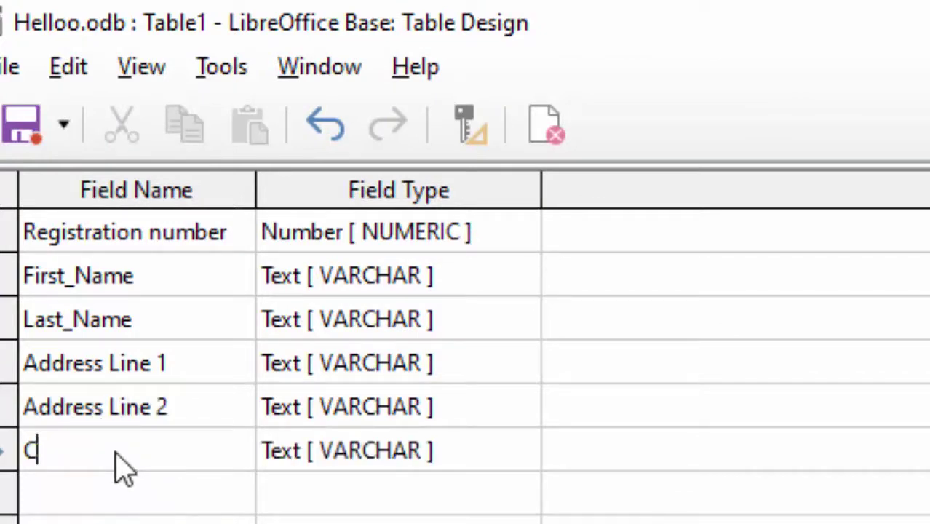
type("ity")
left_click(516, 464)
left_click(524, 463)
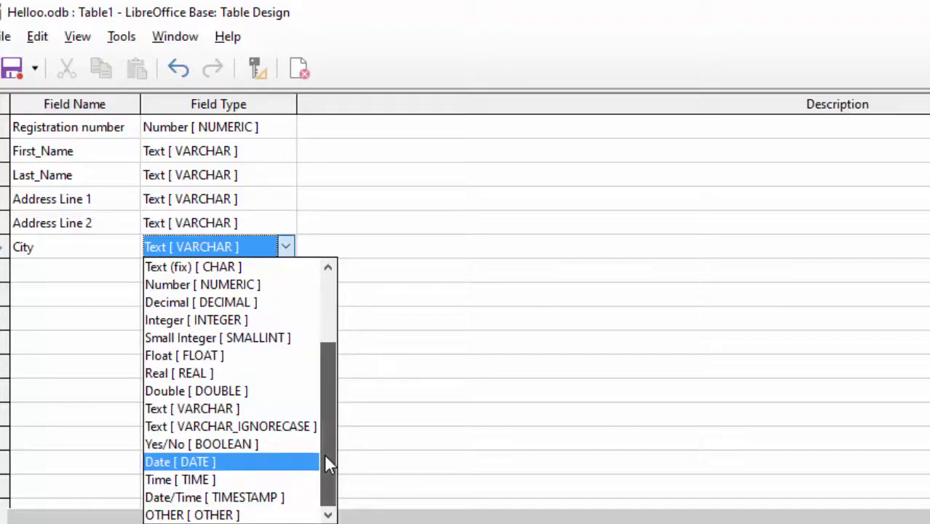
left_click_drag(325, 459, 332, 396)
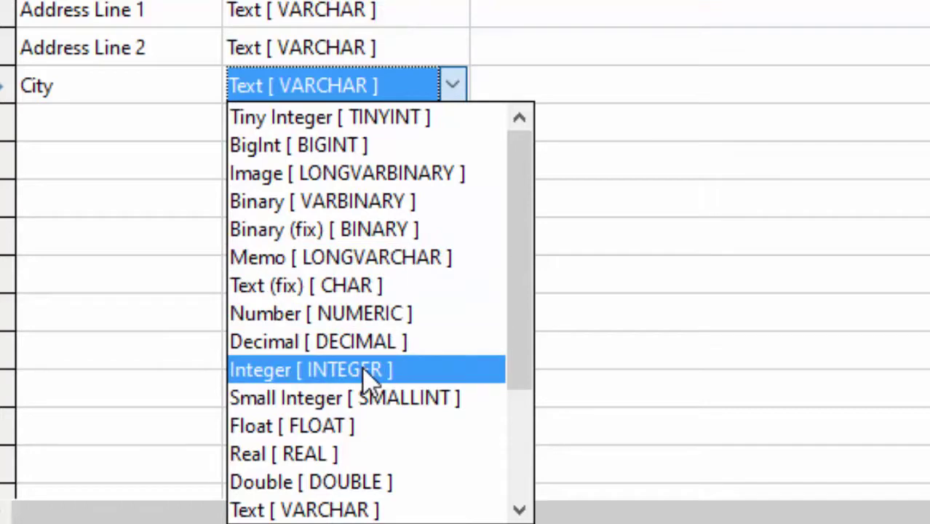
scroll(363, 369, "down", 2)
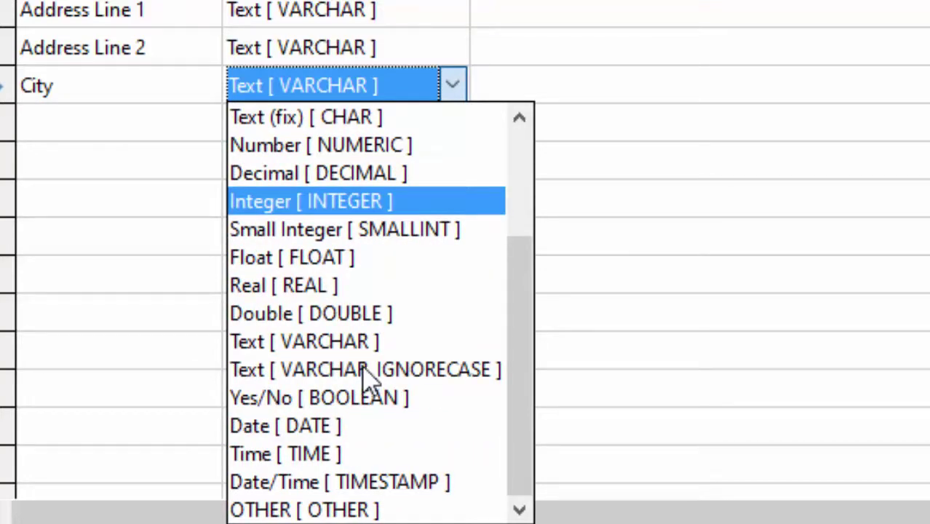
scroll(361, 244, "up", 2)
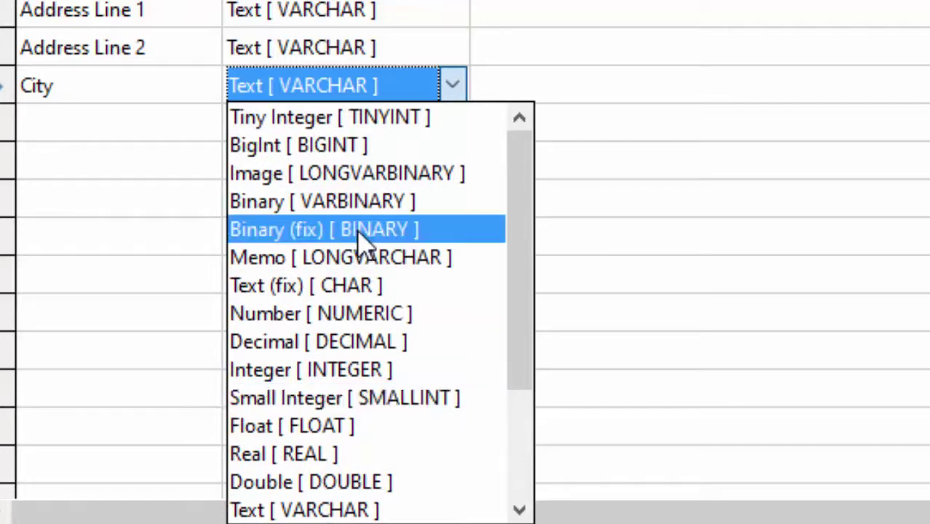
left_click(197, 40)
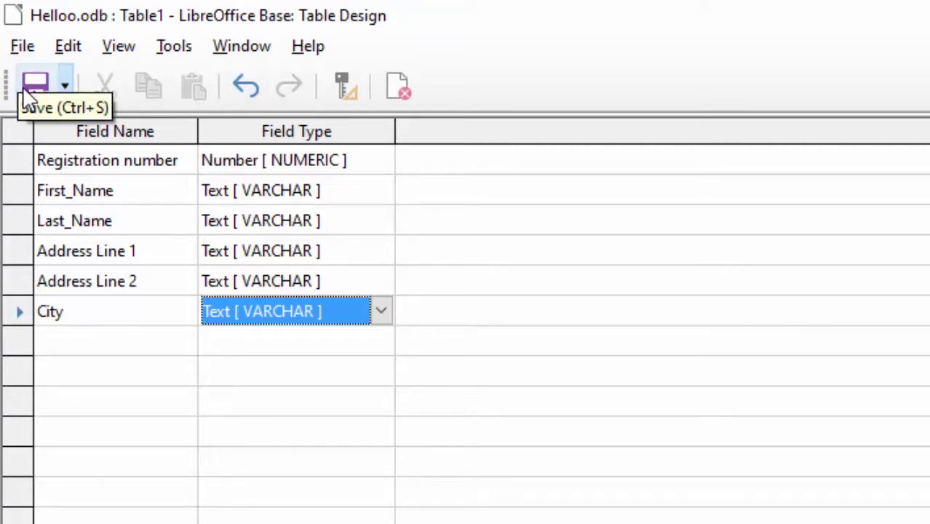
left_click(21, 48)
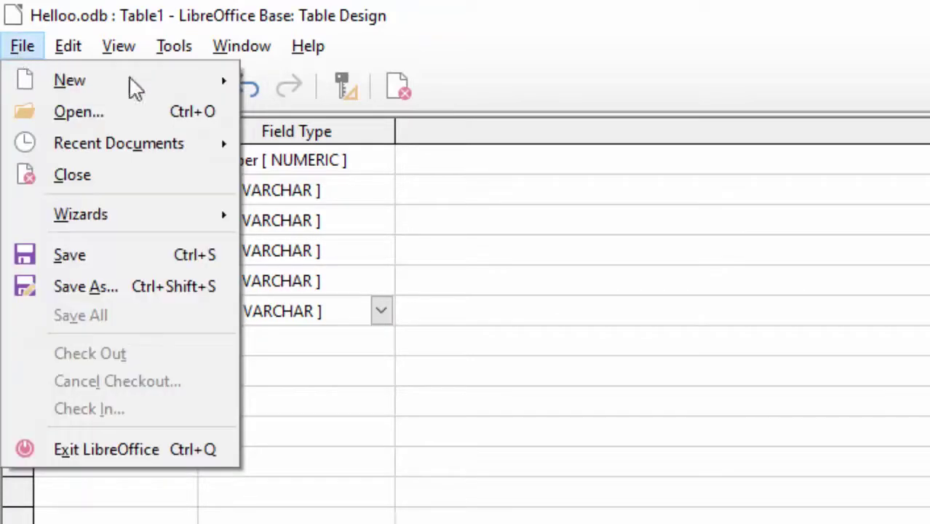
left_click(480, 209)
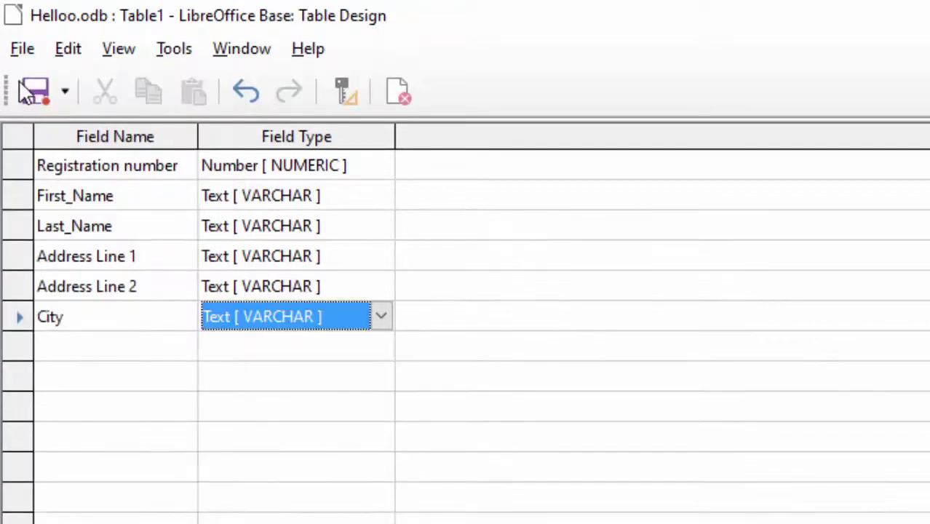
- Save the table as 'My first table', declining the offer to create a primary key
left_click(33, 92)
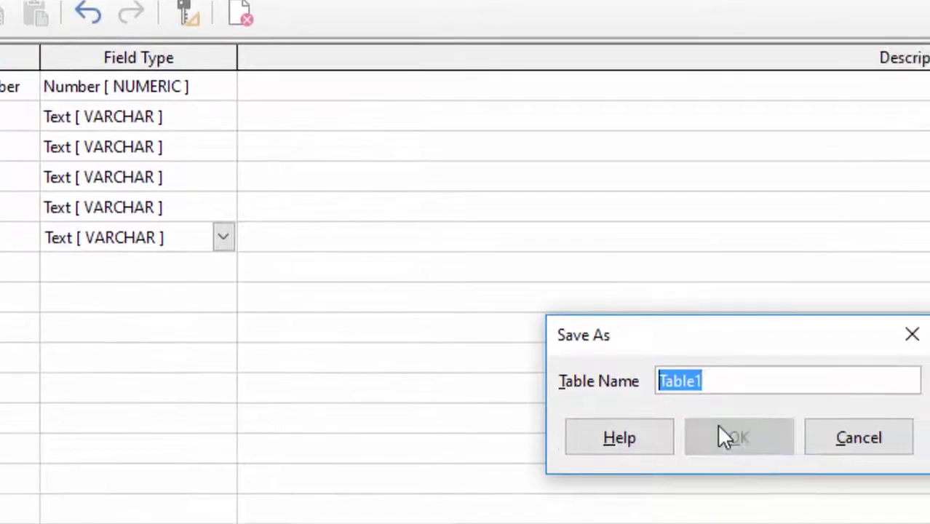
key("BackSpace")
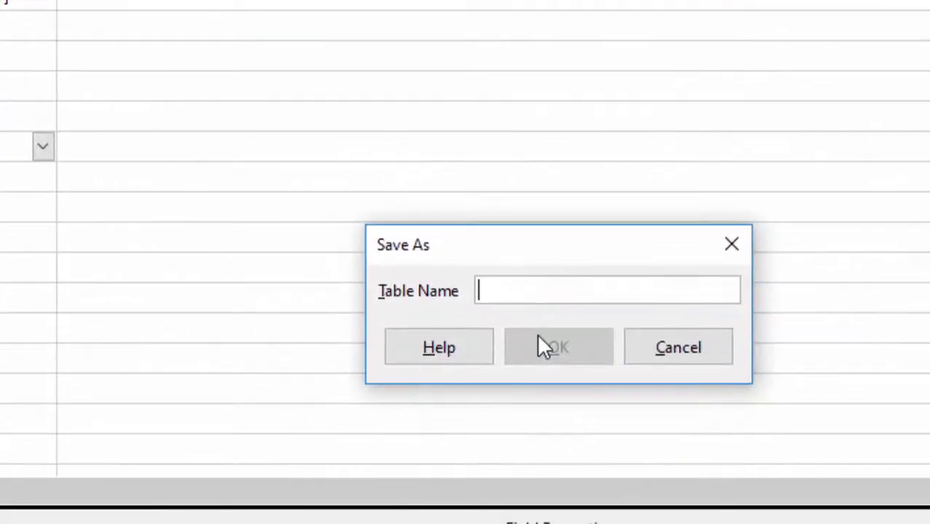
type("My firs")
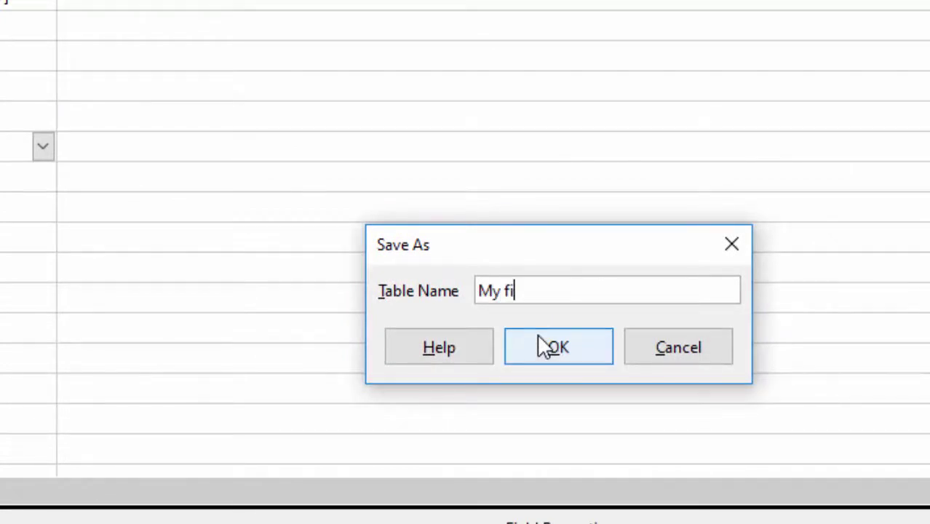
type("t table")
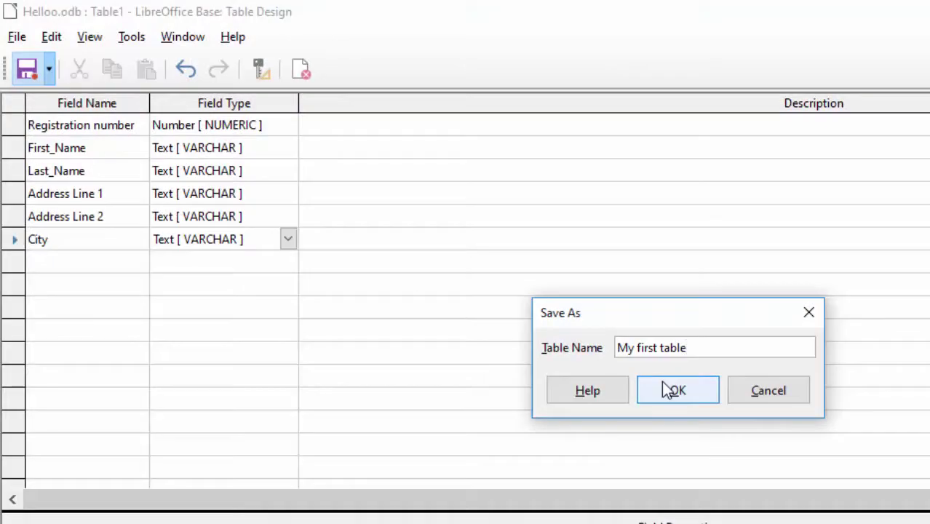
left_click(654, 387)
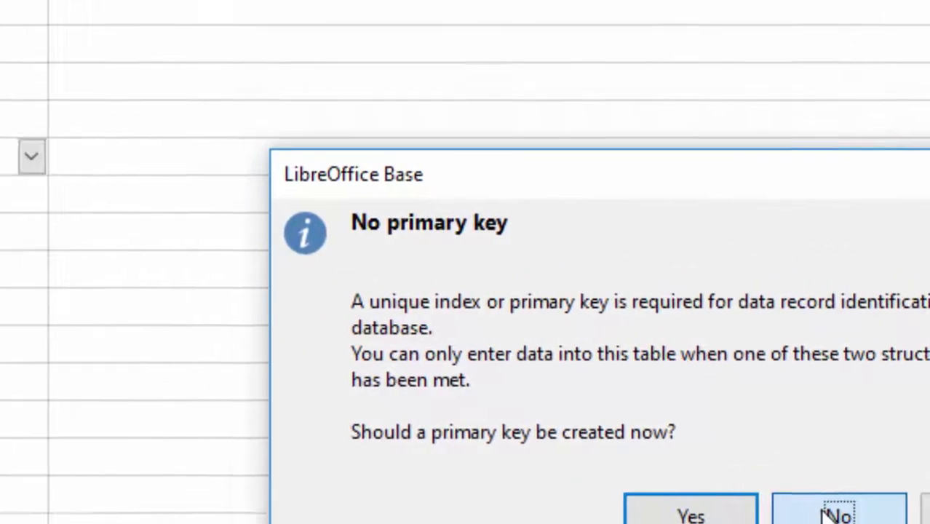
left_click(833, 513)
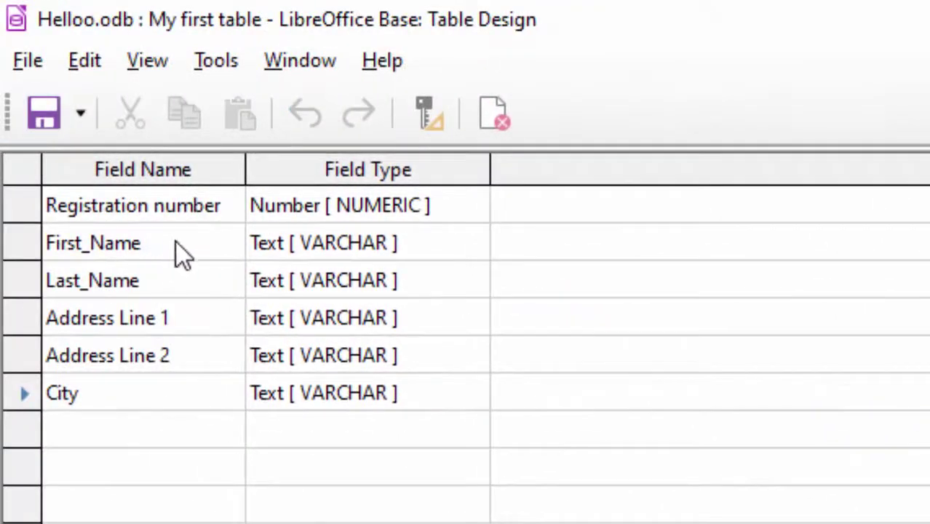
left_click(228, 208)
- Make Registration number the primary key and change its length from 100 to 10
right_click(33, 205)
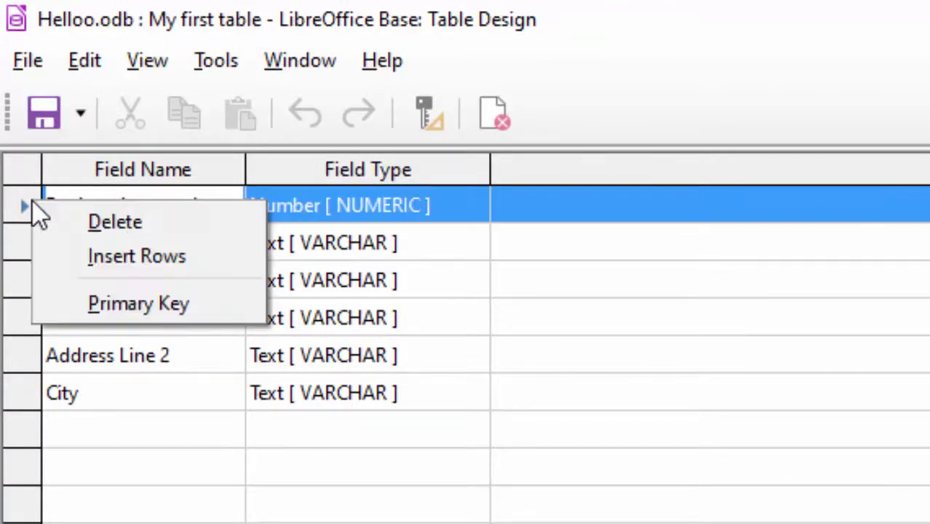
left_click(135, 309)
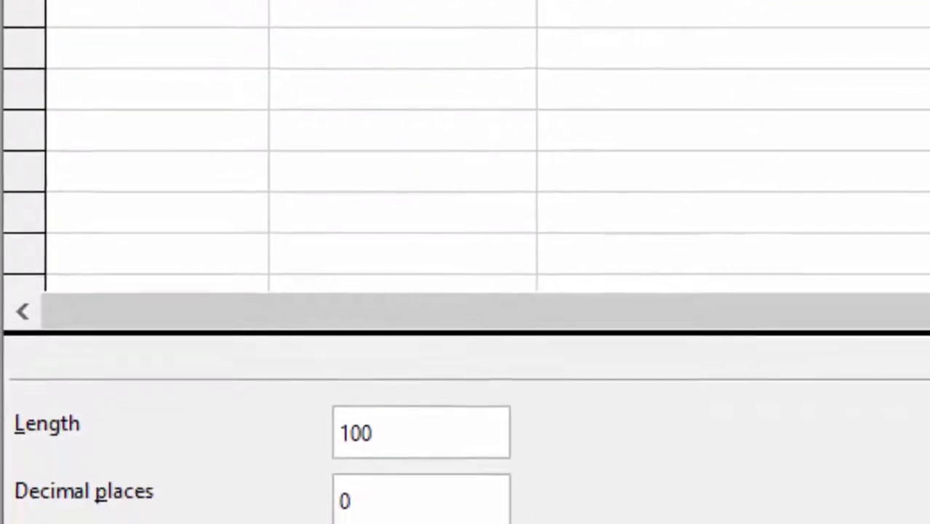
left_click(370, 410)
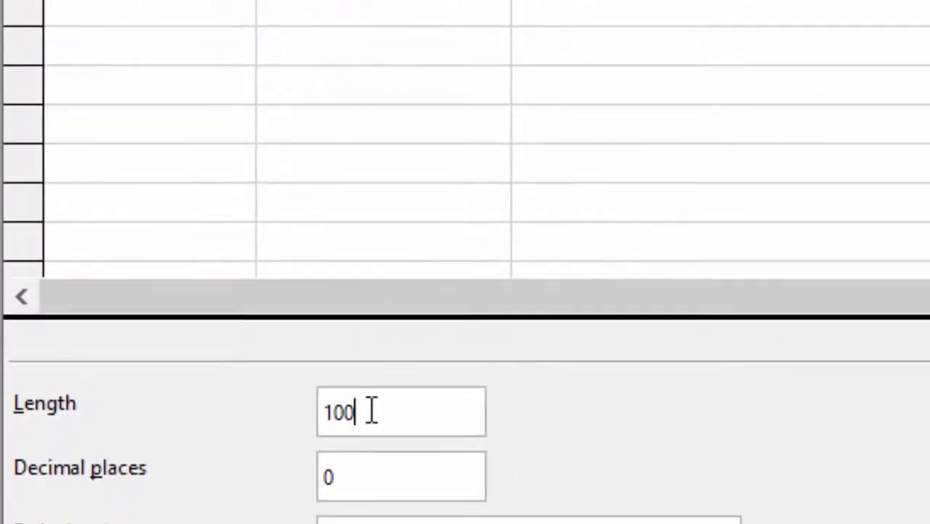
key("BackSpace")
key("BackSpace")
key("BackSpace")
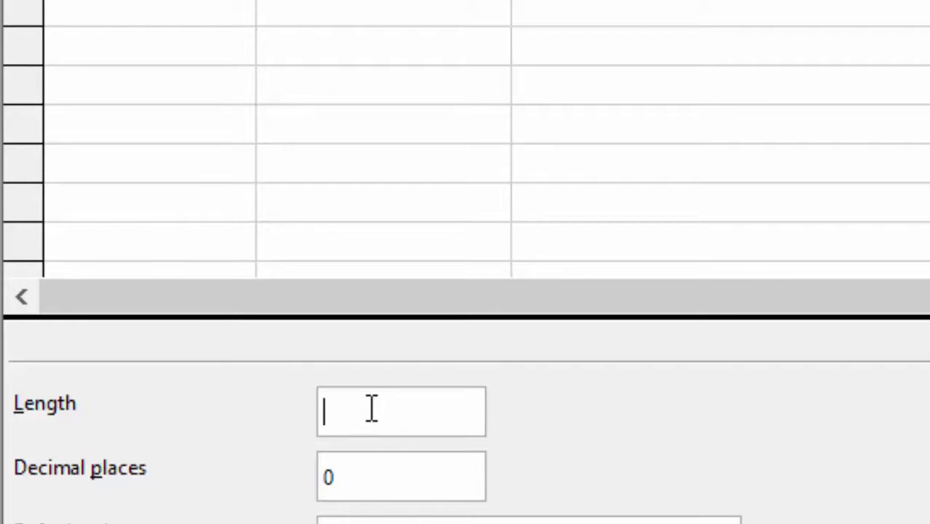
type("10")
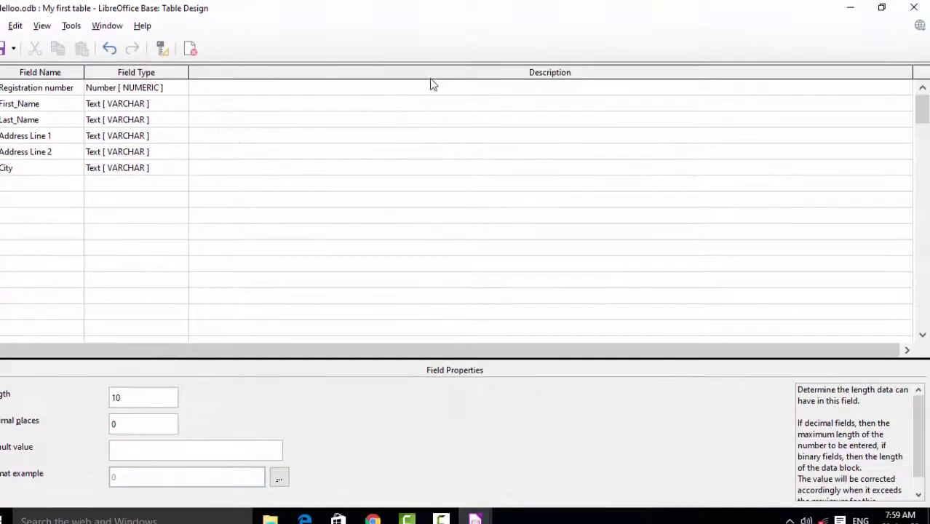
- Describe Registration number as 'Primary key is a kind of unique key.' and close the design window
left_click(282, 93)
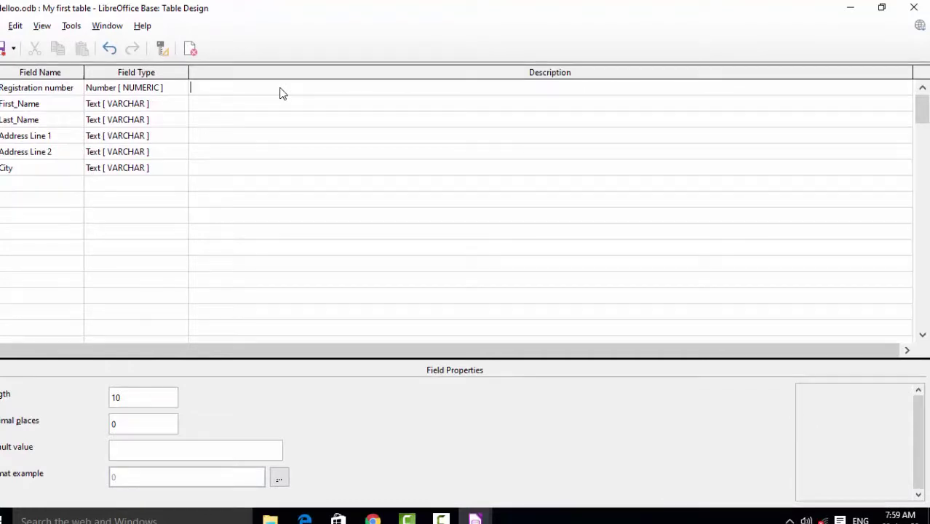
type("Prima")
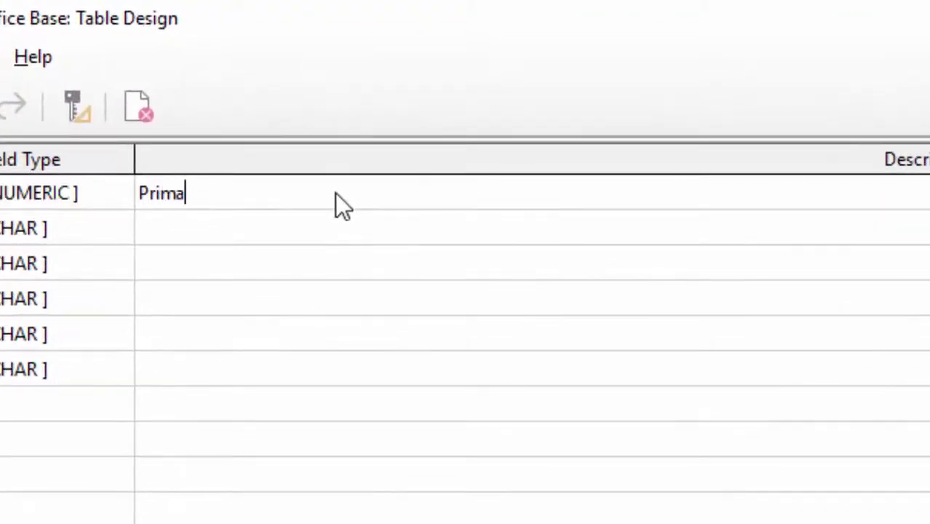
type("ry ke")
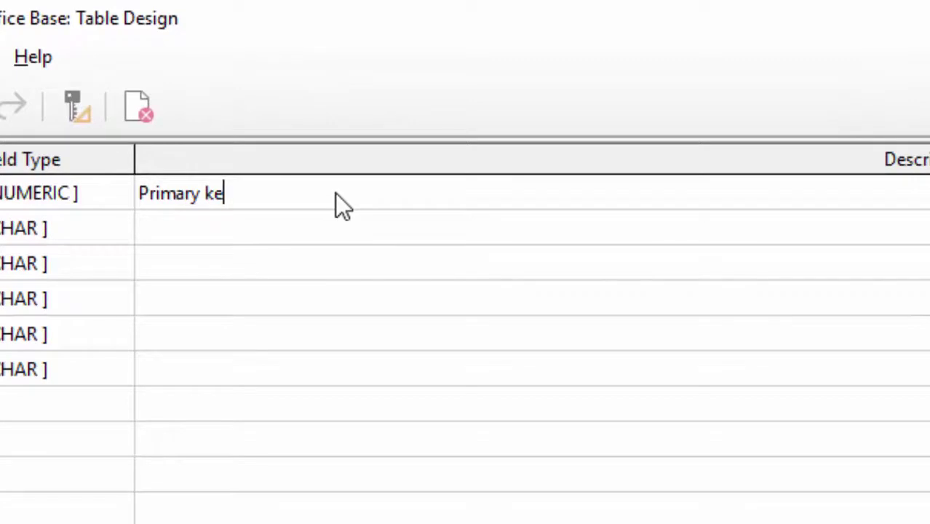
type("y is a kind of unique key")
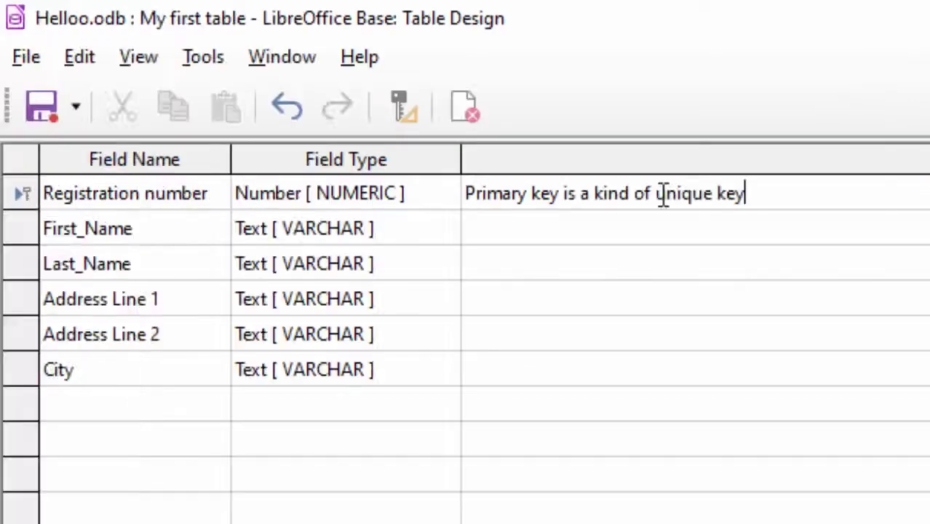
type(".")
key("ctrl+w")
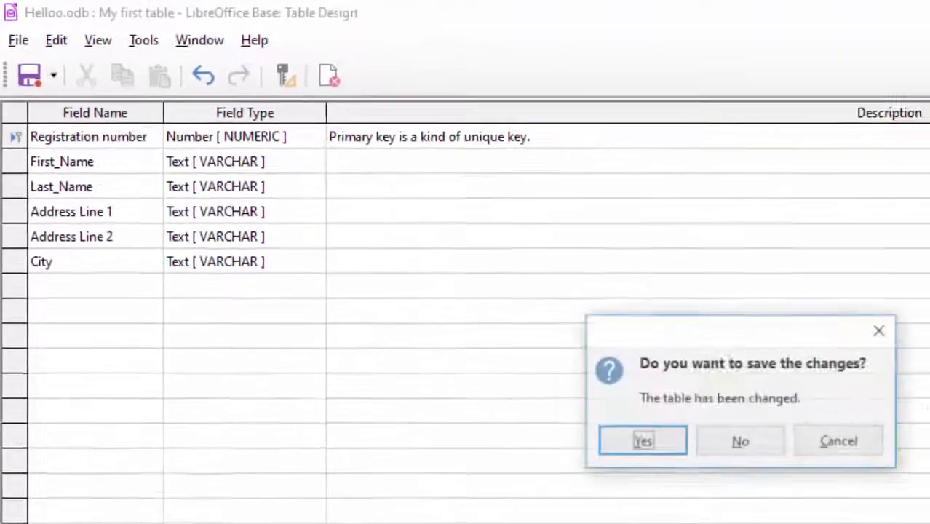
- Save the design changes and open My first table in Data View
left_click(639, 446)
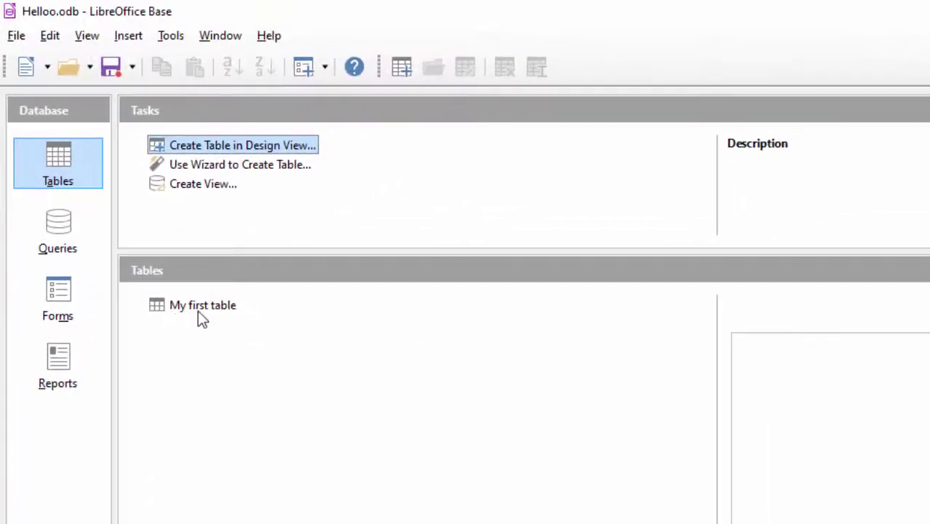
double_click(200, 304)
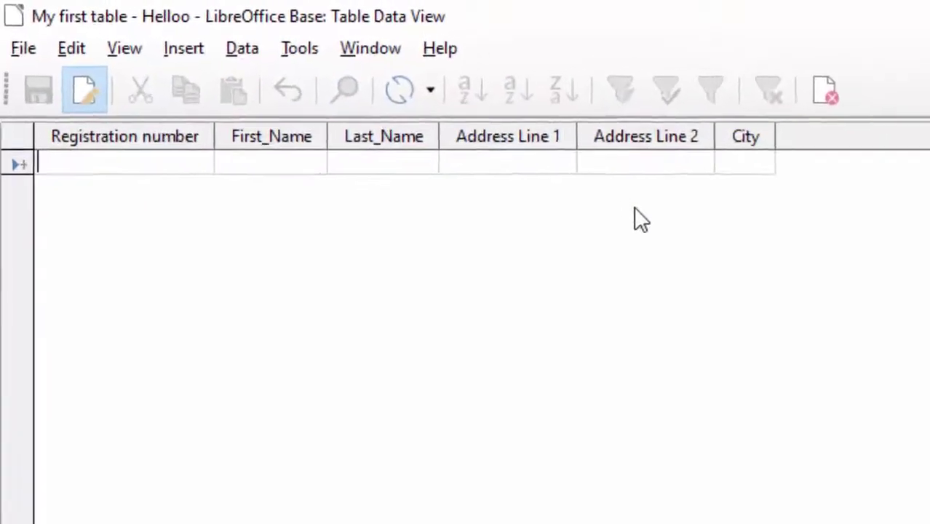
- Enter the student's registration number, first name and last name in a new row
left_click(87, 170)
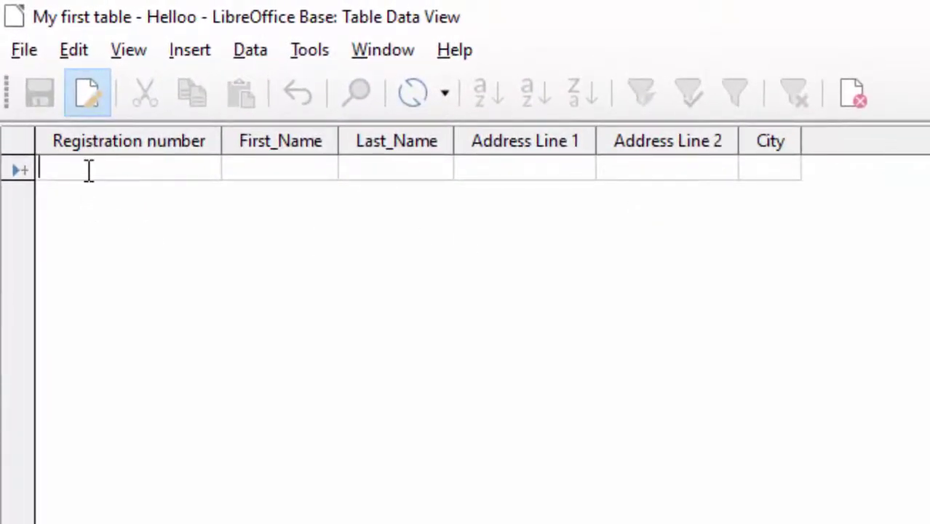
type("456")
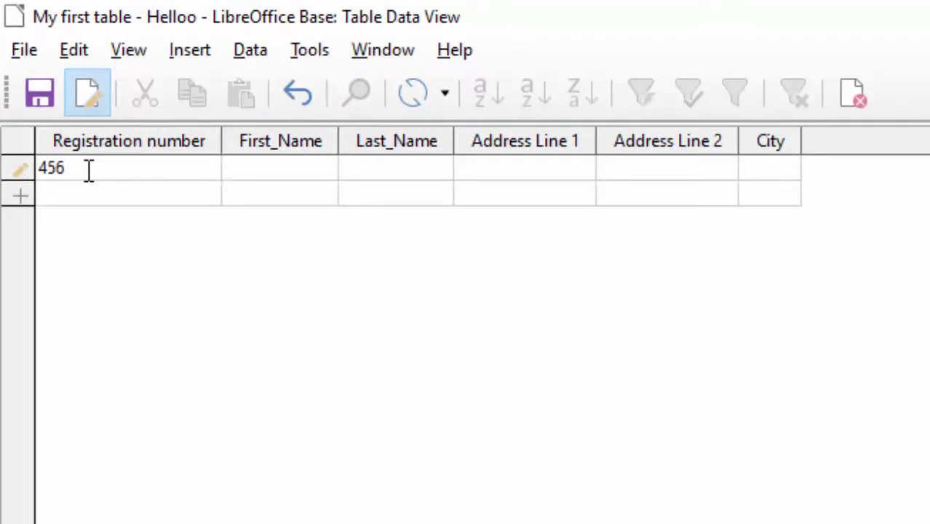
key("Tab")
key("Tab")
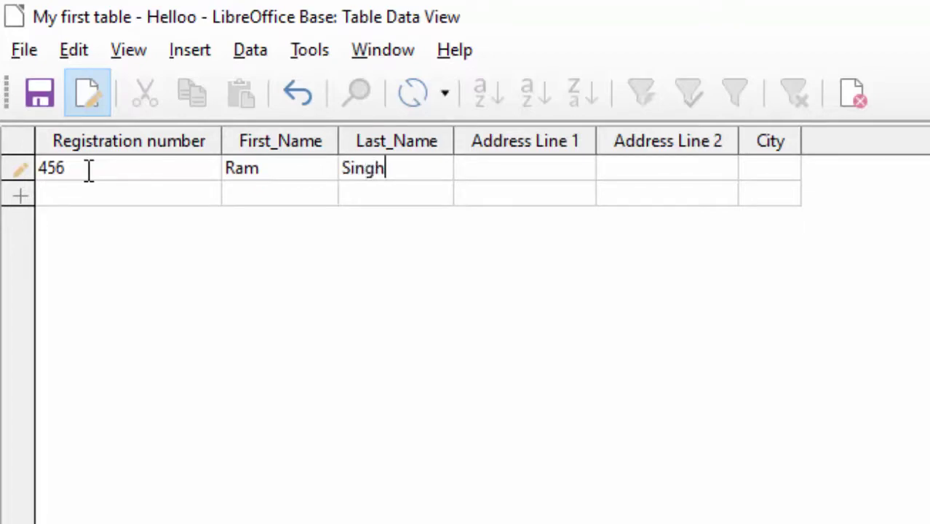
- Fill in the student's address and city, then save the record
key("Tab")
type("New col")
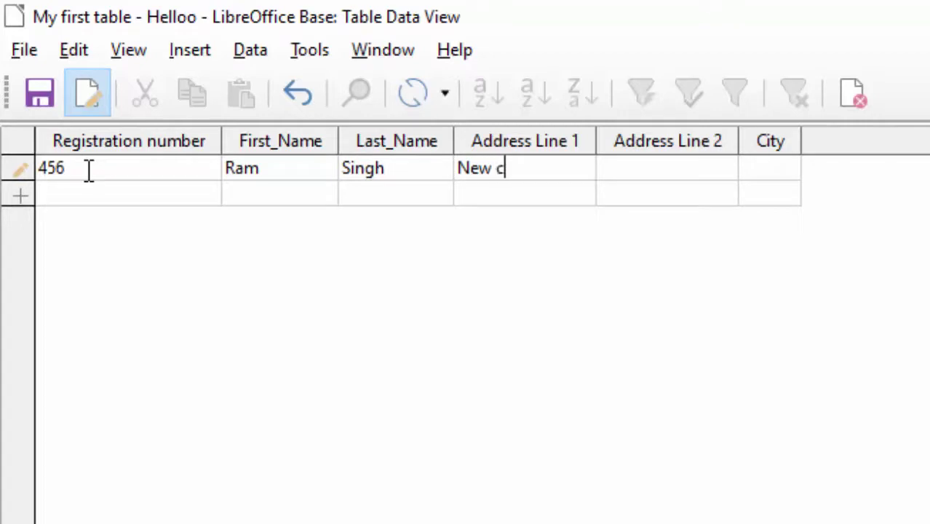
type("ony Depo")
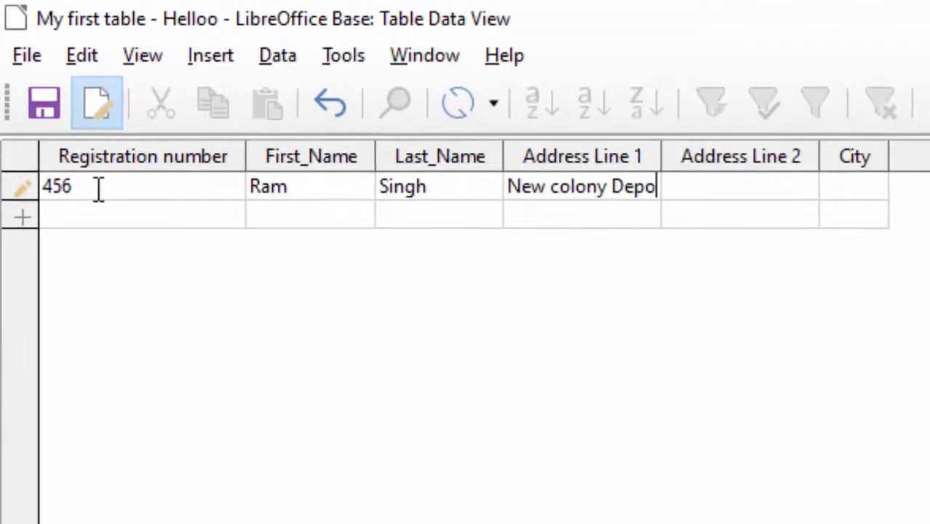
key("BackSpace")
key("BackSpace")
type("oria ")
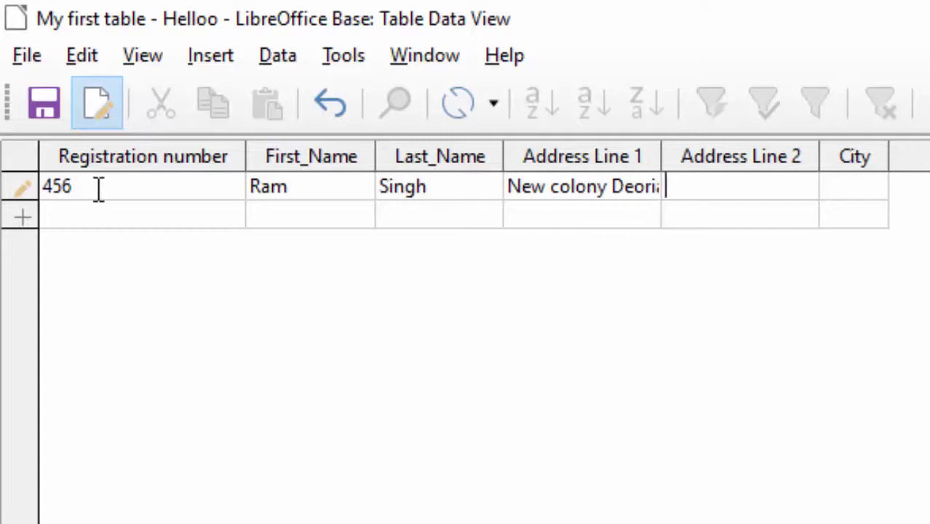
type("UP")
left_click(827, 190)
type("Deoria")
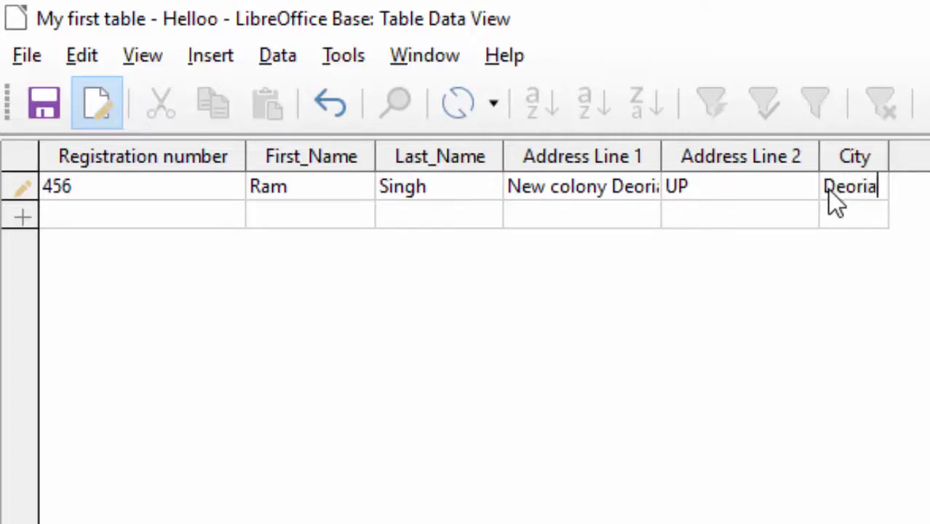
key("Tab")
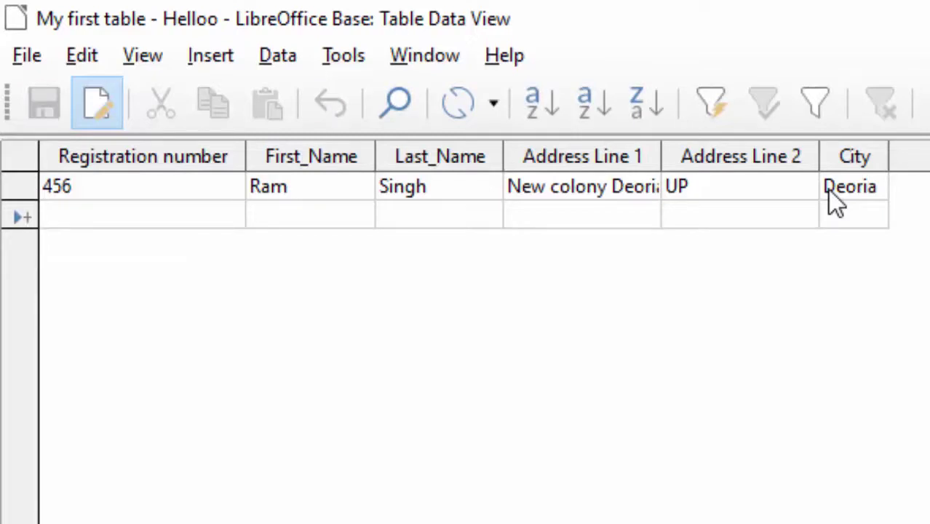
- Complete record 566 with the student's address and save it
type("566")
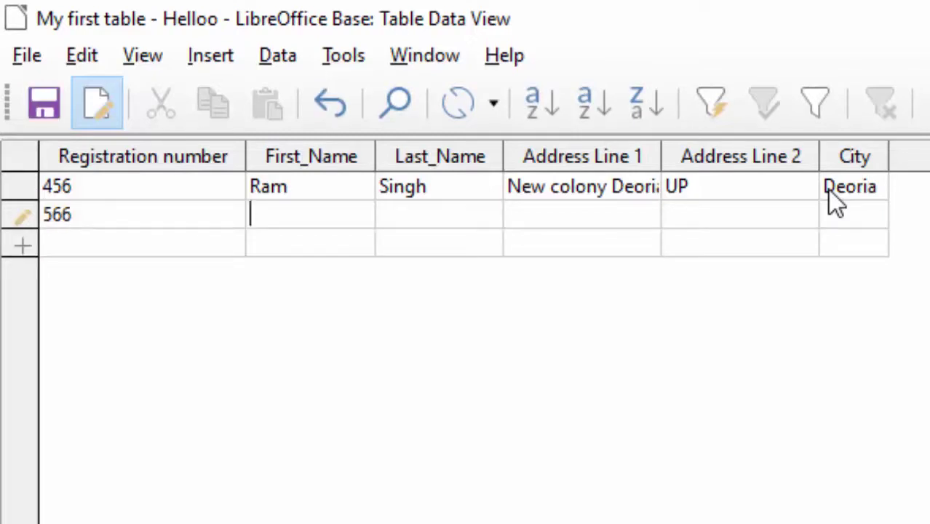
type("Avan")
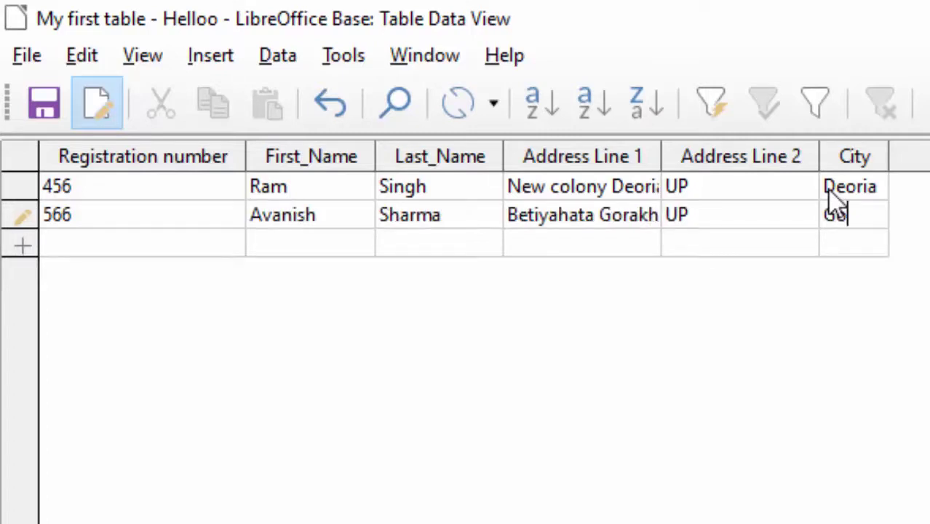
type("ra")
type("khpur")
key("Return")
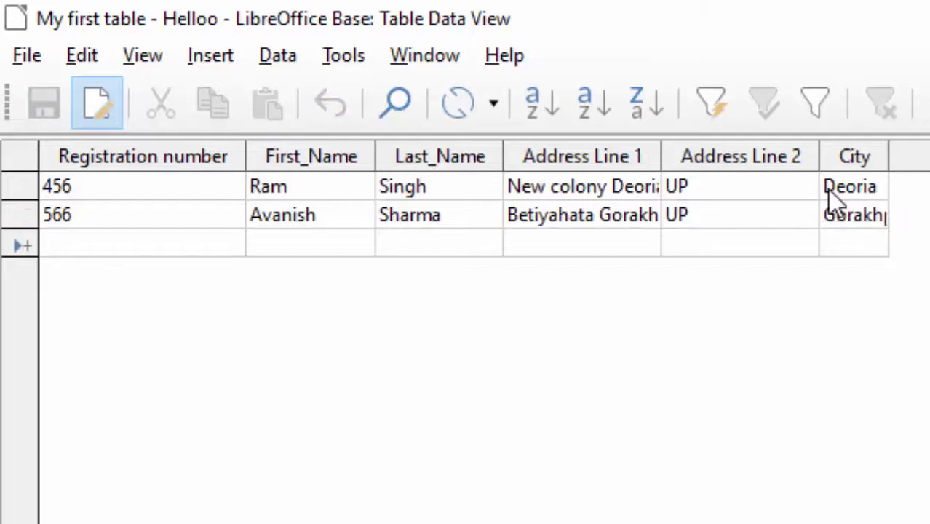
- Start record 345 with the student's first and last name, removing a stray space from the first name
type("345")
key("Tab")
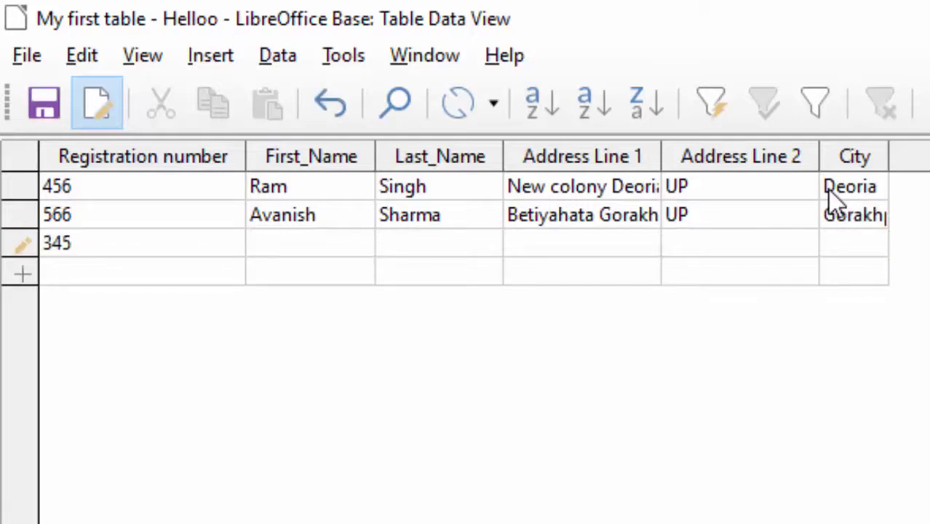
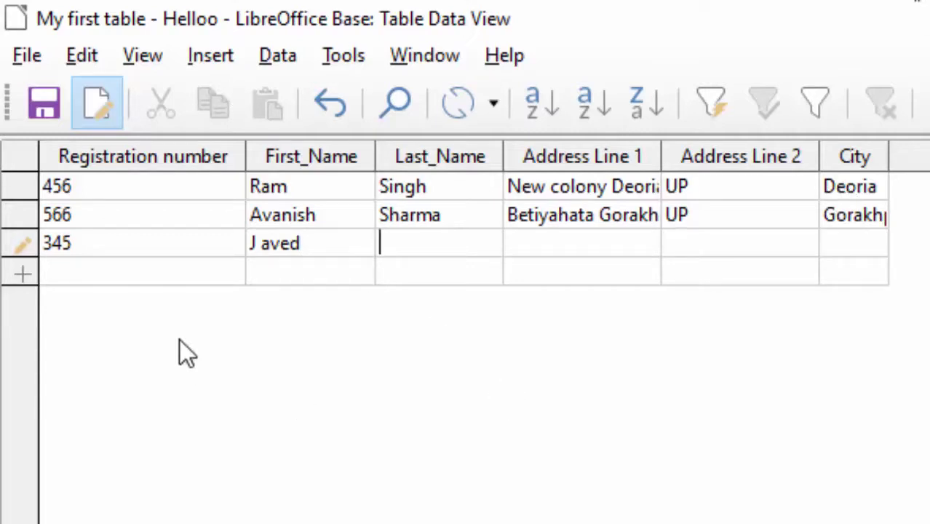
left_click(267, 246)
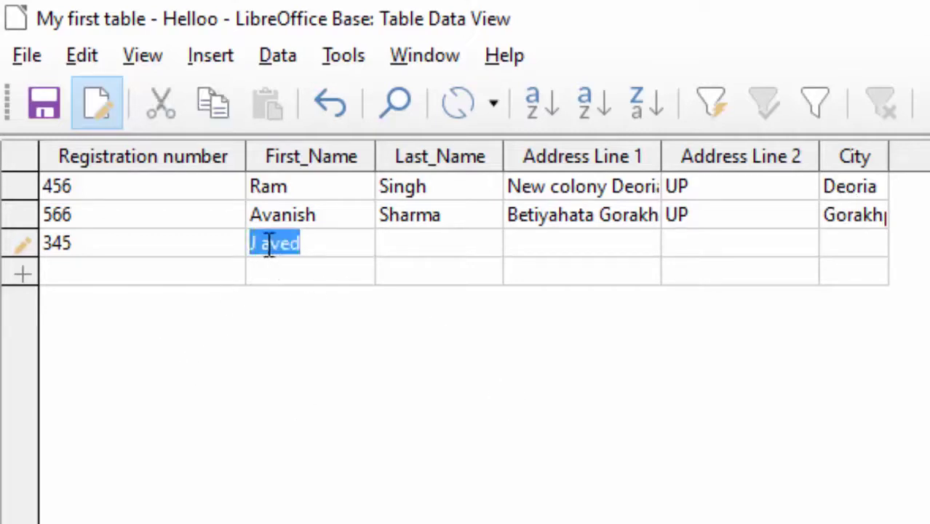
left_click(262, 245)
key("BackSpace")
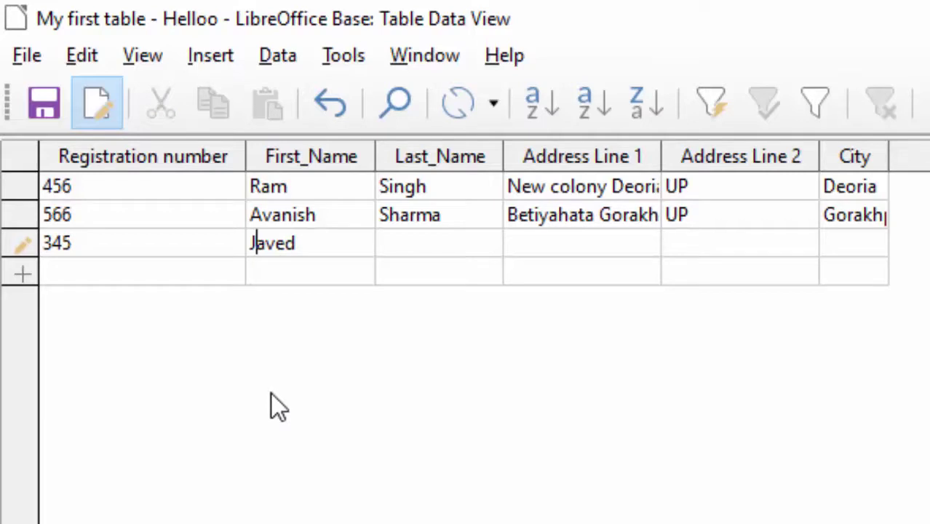
left_click(432, 243)
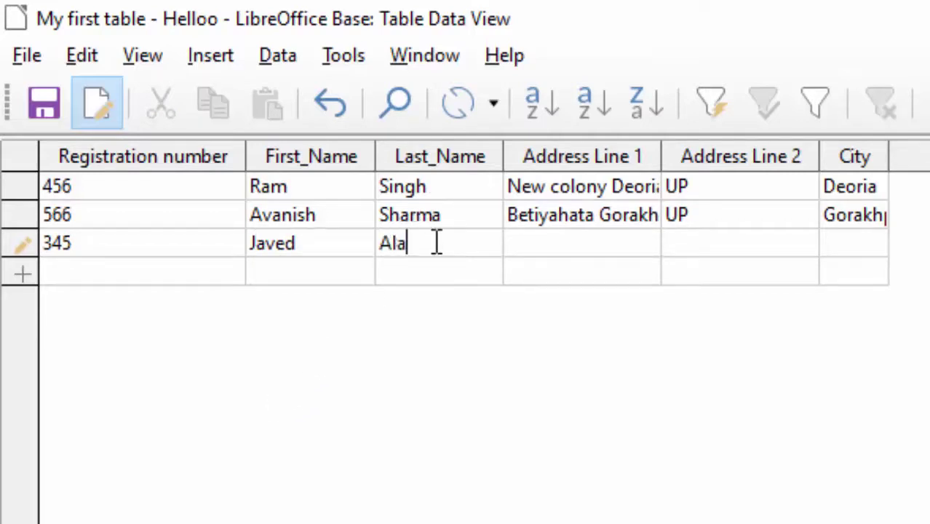
key("Tab")
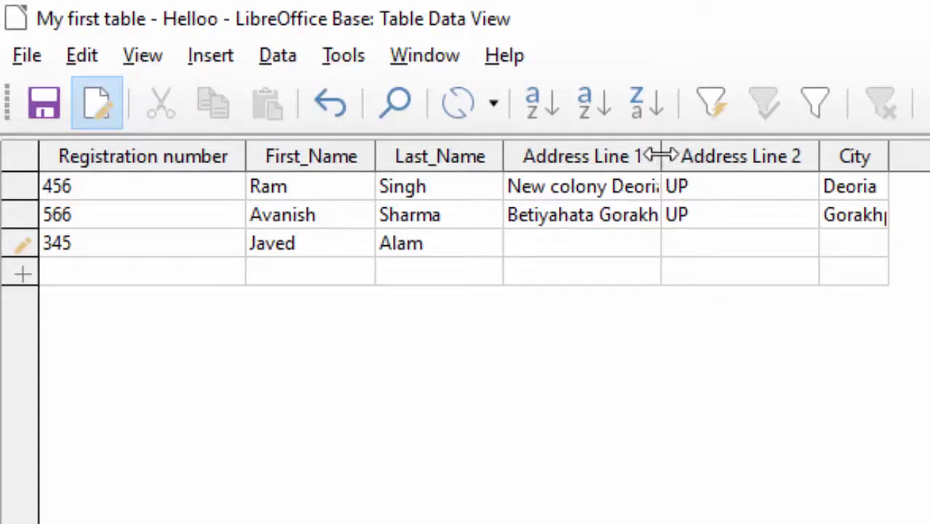
- Widen the Address Line 1 and City columns, fill in record 345's address and city, and save it
left_click_drag(661, 155, 699, 166)
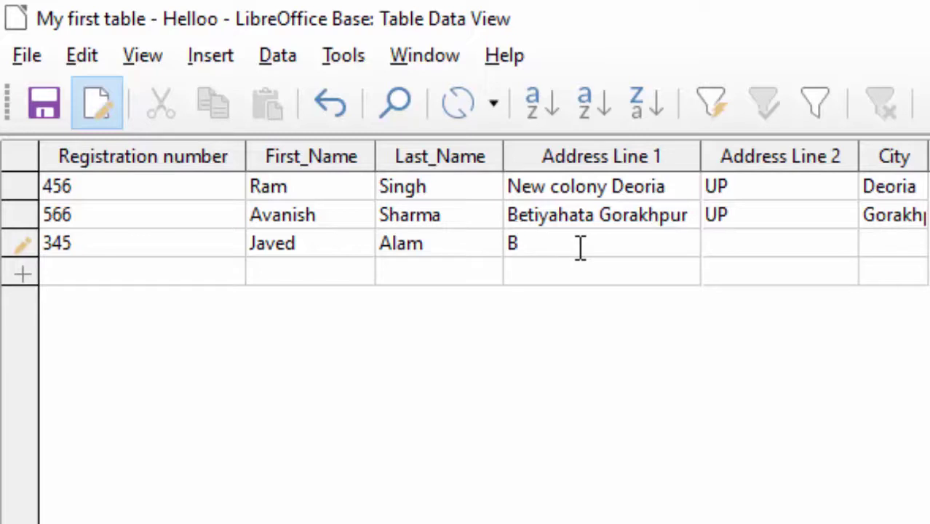
type("hula")
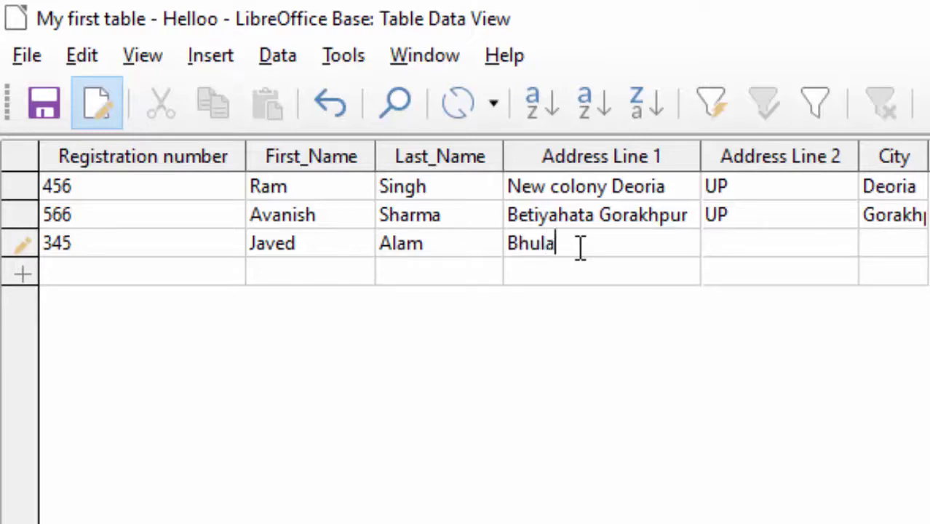
type("uli colony Deoria")
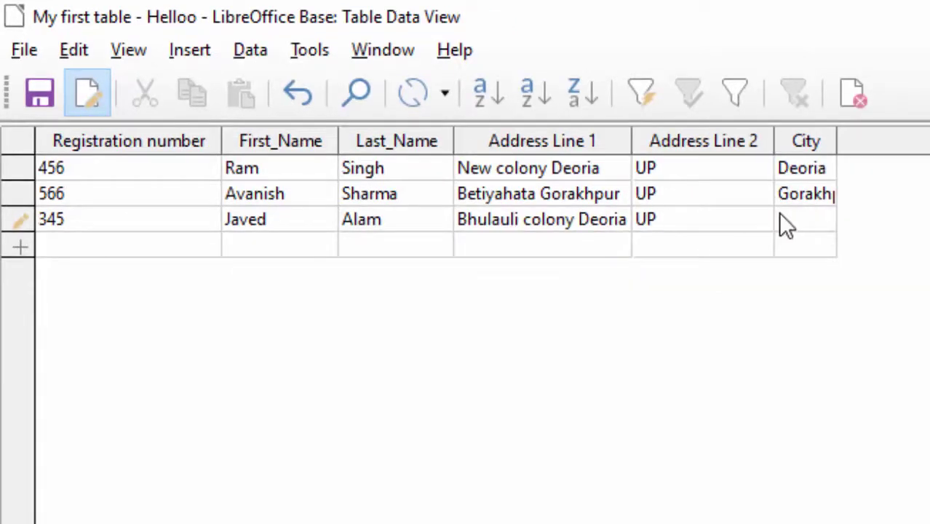
left_click_drag(837, 146, 877, 145)
left_click(804, 220)
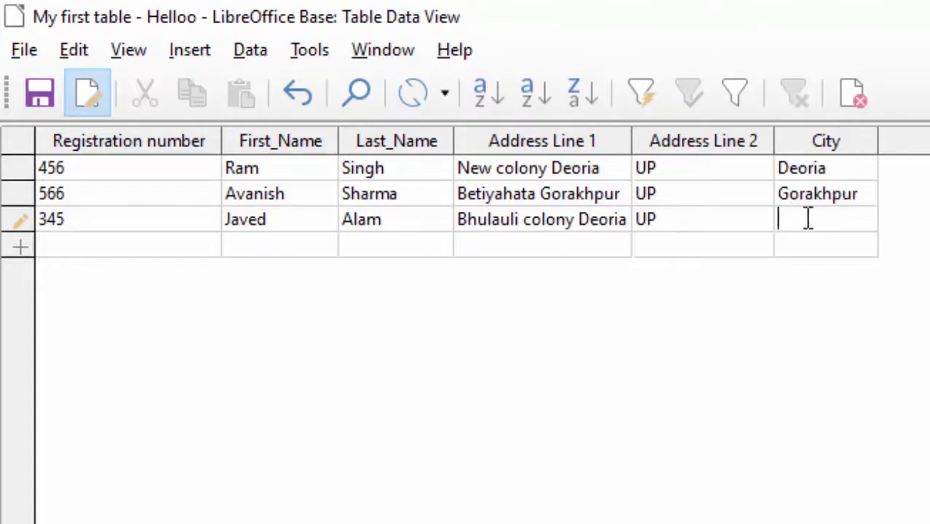
type("Deoria")
key("Return")
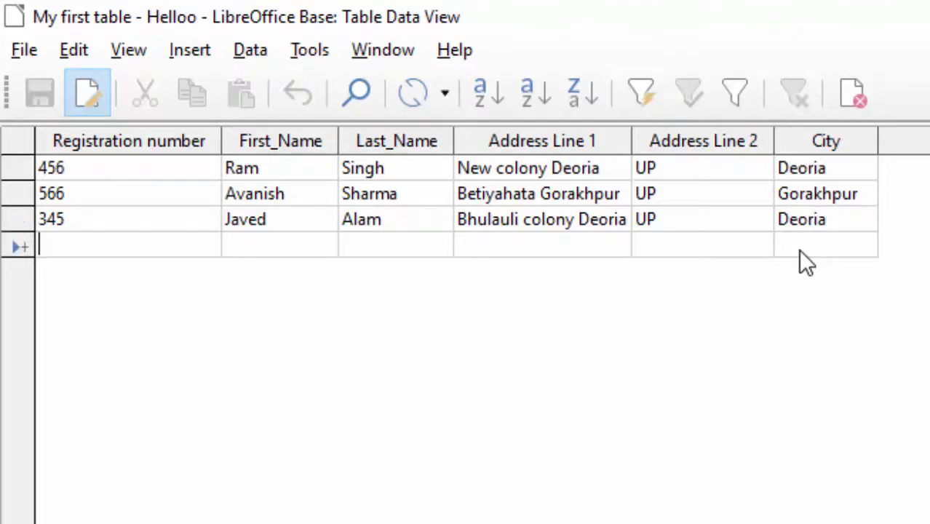
left_click(23, 50)
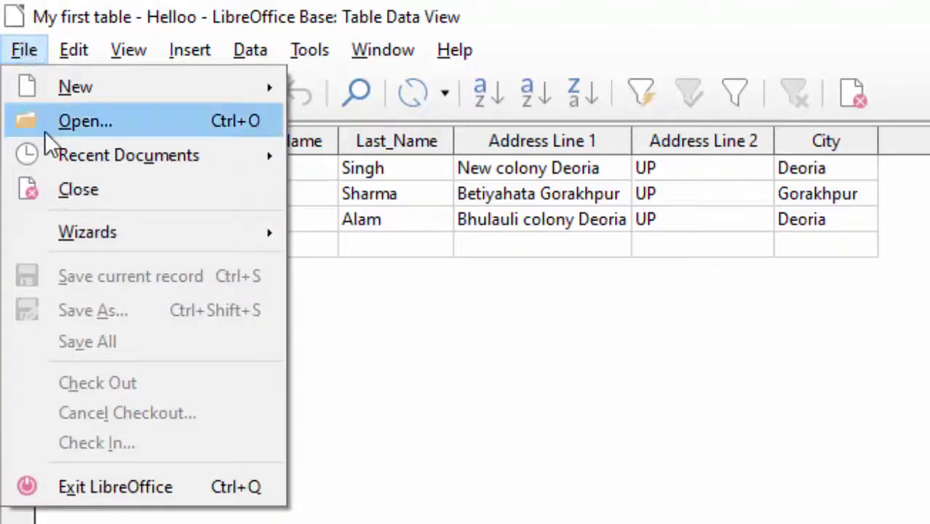
- Close My first table and reopen it, showing records 345, 456 and 566 in order
left_click(676, 504)
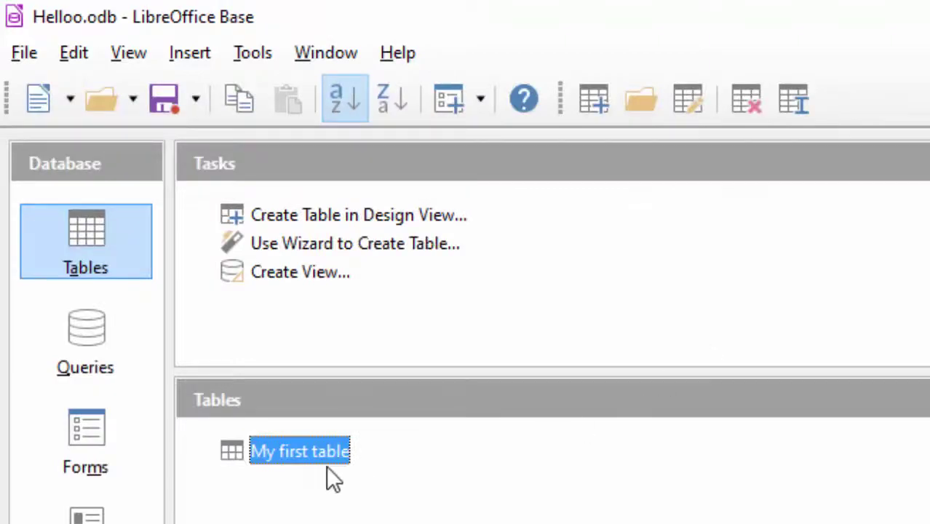
double_click(311, 446)
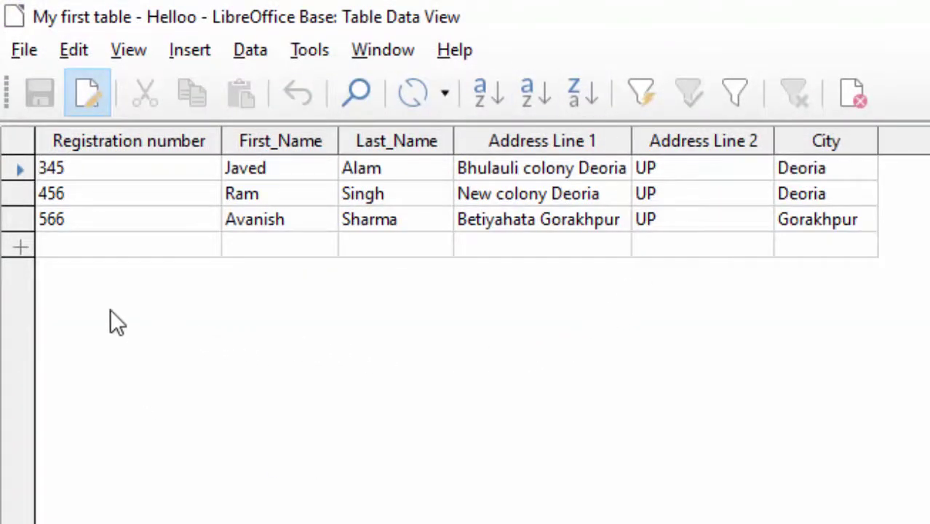
left_click(21, 248)
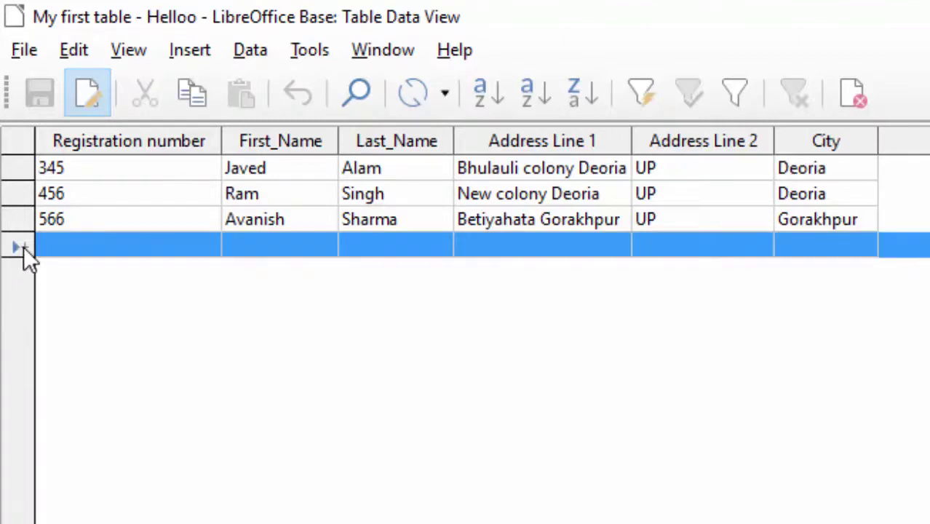